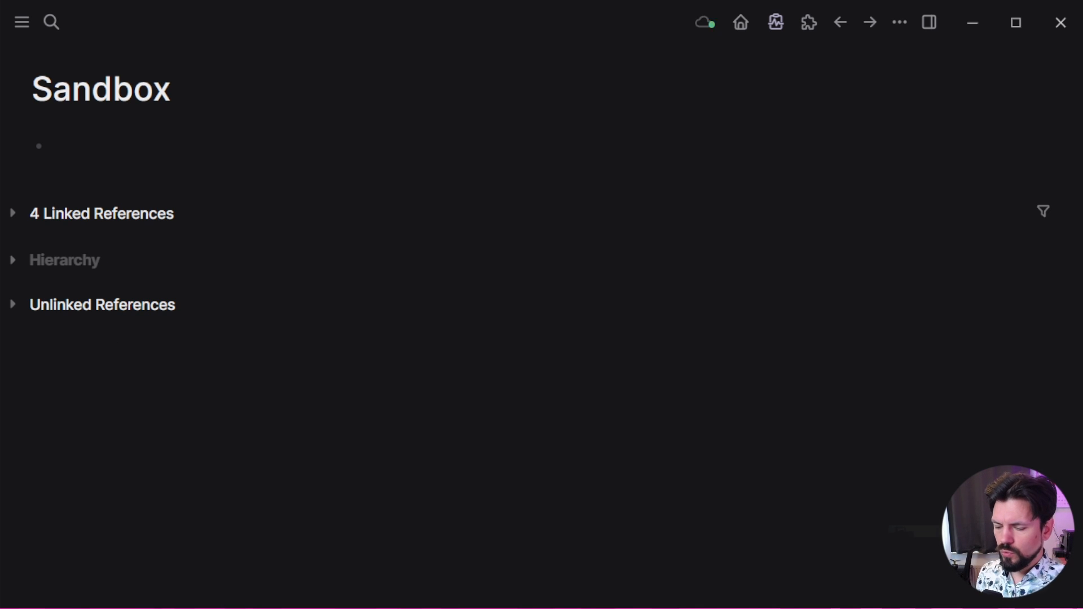
In the web browser, open ns.nl in a new tab and plan the trip from Amsterdam Centraal to Amersfoort Centraal.
key("alt+Tab")
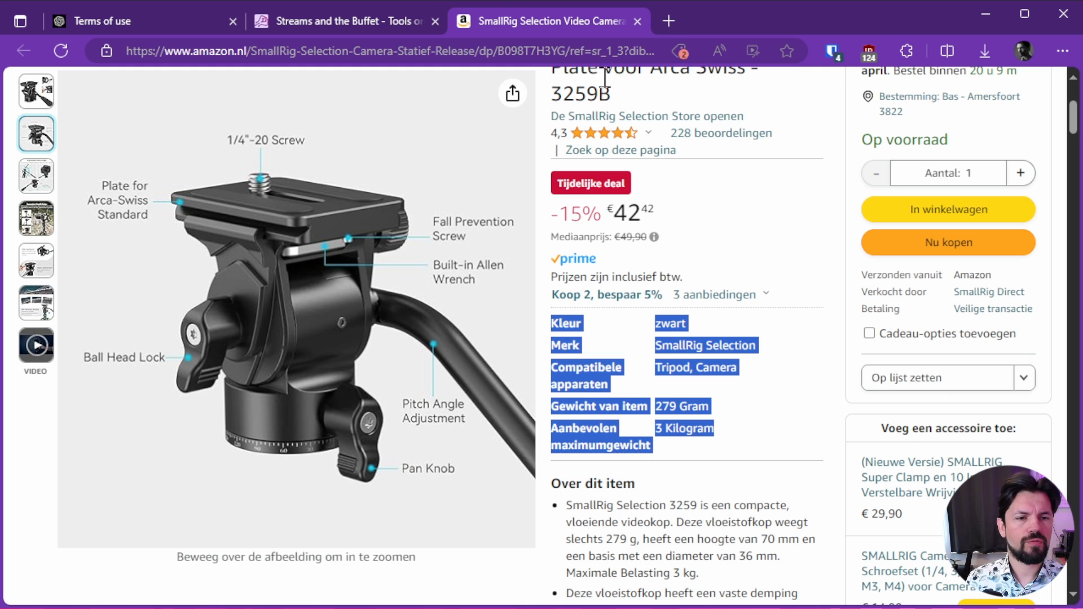
left_click(670, 19)
type("ns.nl")
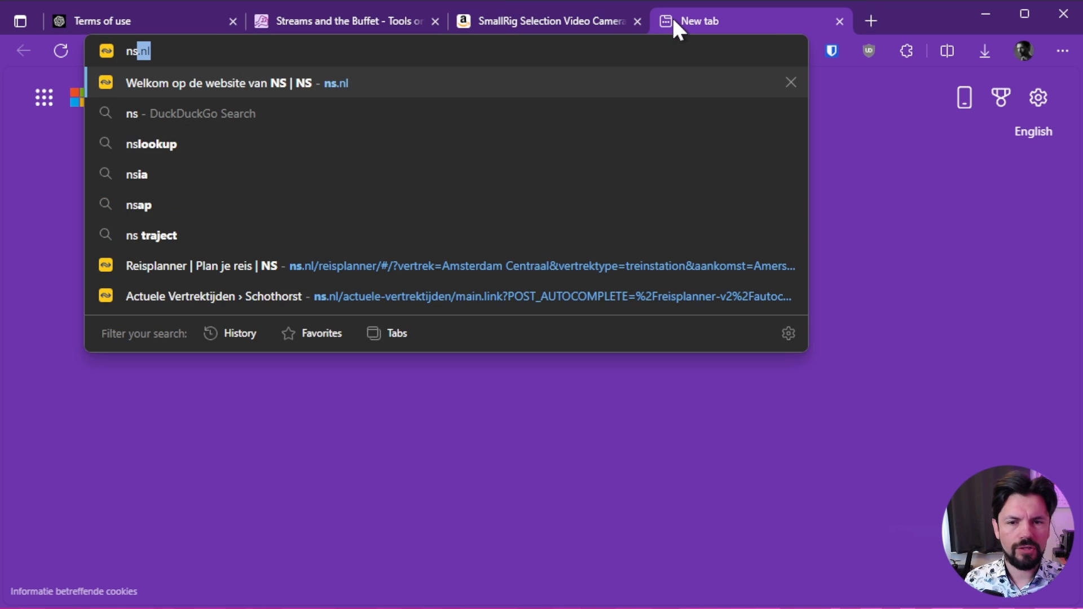
key("Return")
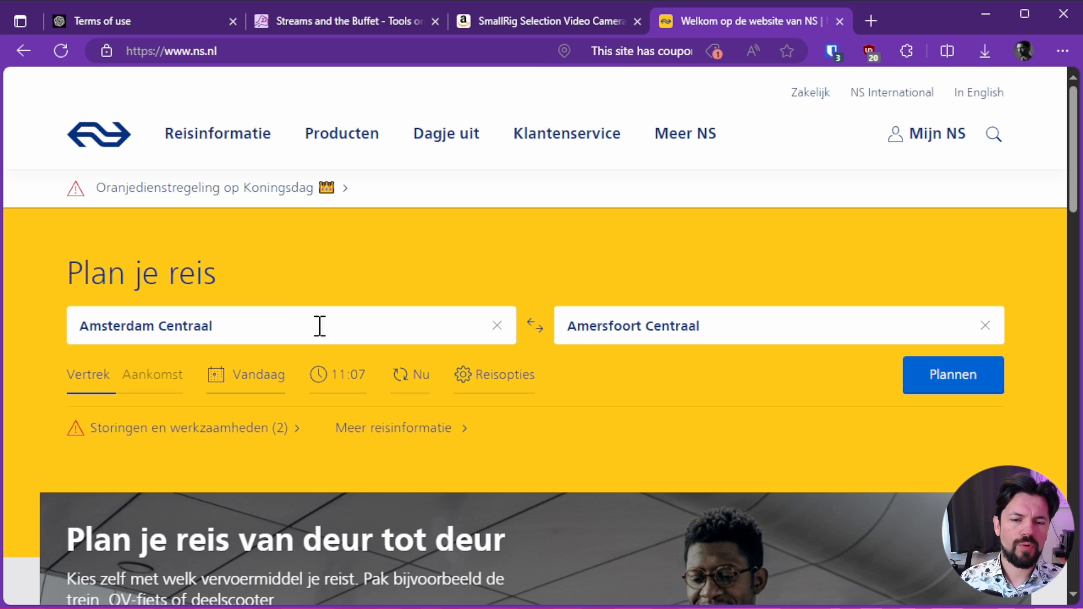
left_click(960, 382)
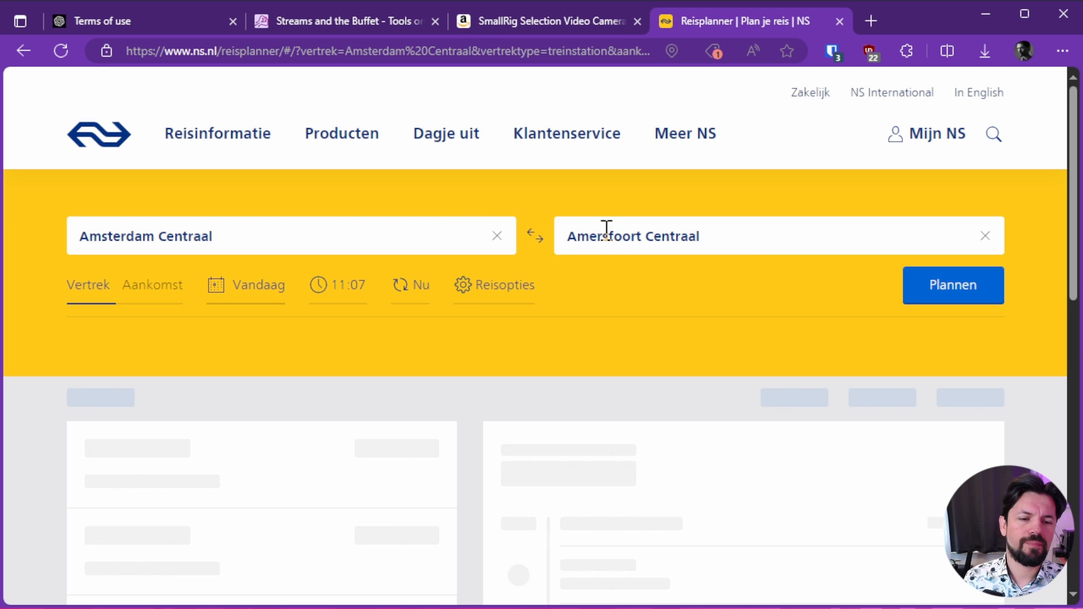
Select and copy the details of the 11:11 journey, from the departure time through the Flex Dal Voordeel fare.
scroll(542, 338, "down", 4)
scroll(549, 372, "up", 3)
scroll(555, 388, "down", 1)
scroll(570, 388, "up", 2)
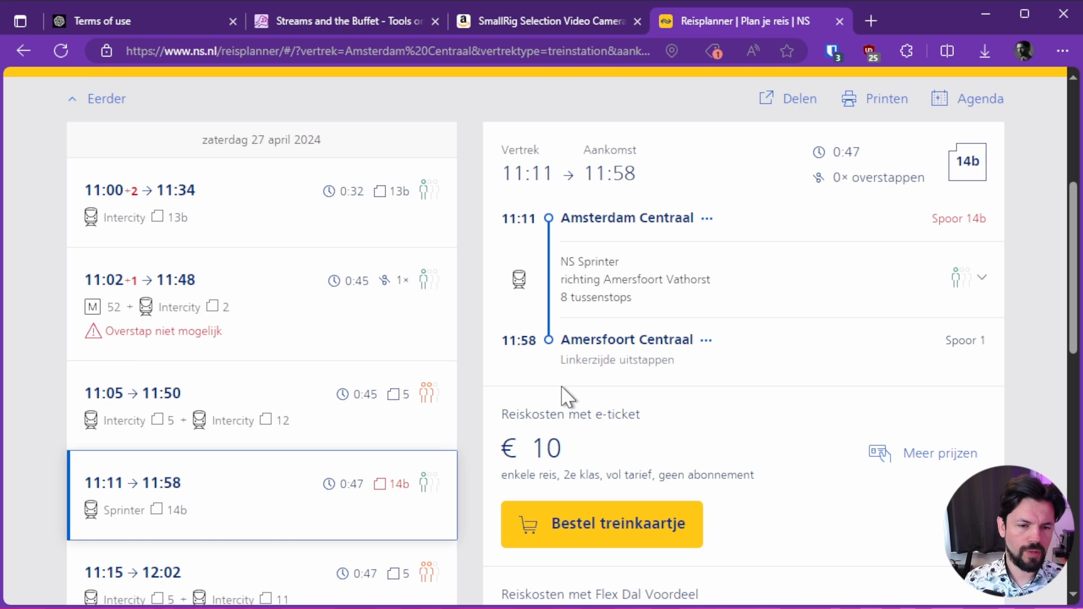
scroll(561, 379, "up", 2)
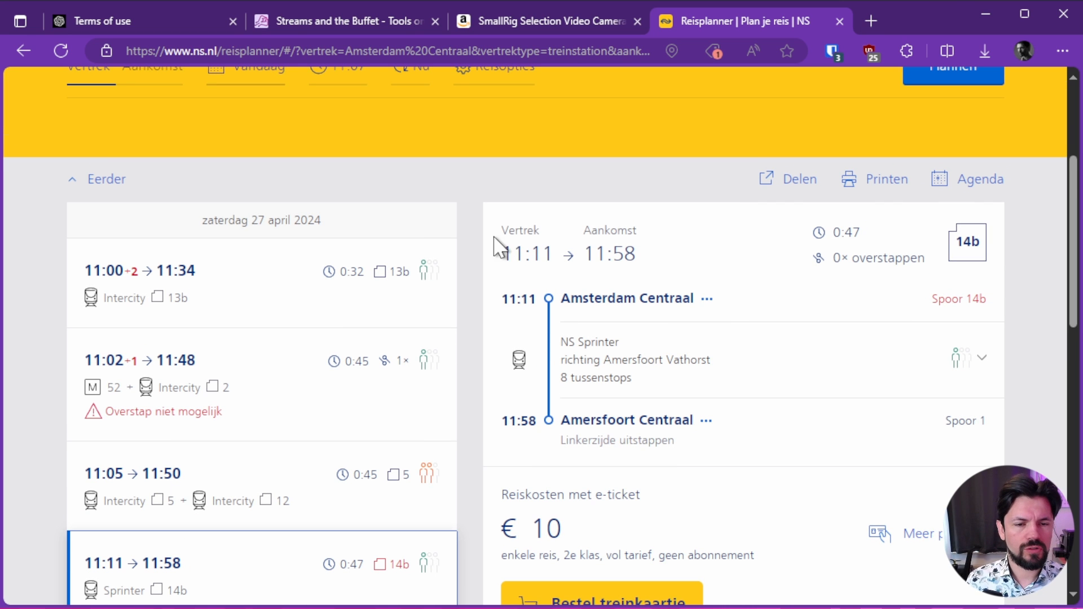
left_click_drag(501, 231, 841, 581)
scroll(676, 389, "down", 3)
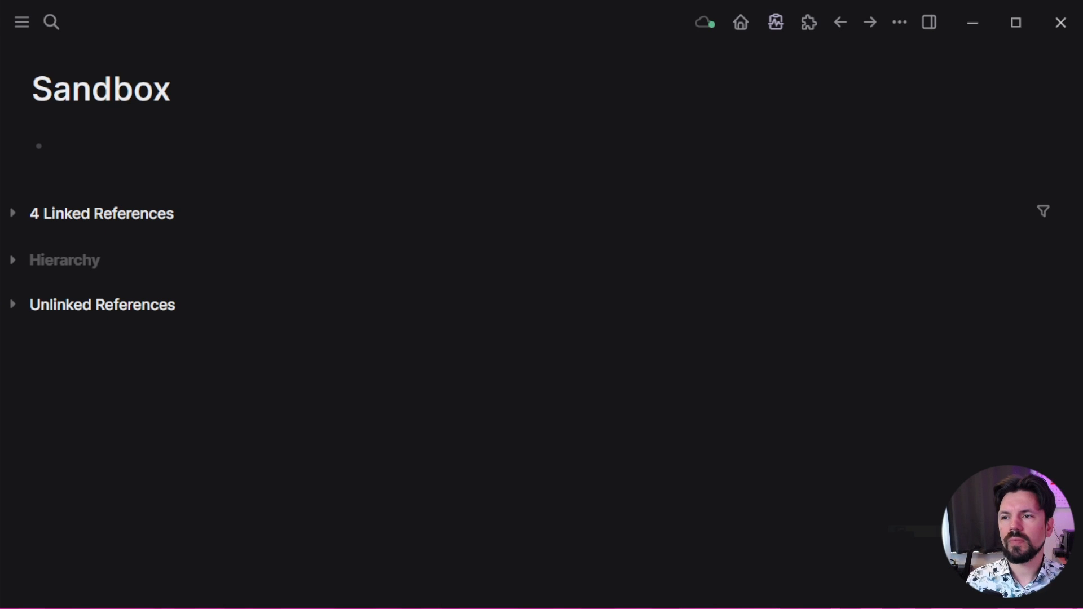
Paste the copied journey details into the empty block of the Logseq Sandbox page, and undo the paste.
left_click(169, 155)
type("Vertrek 11:11 Aankomst 11:58 Spoor 14b 0:47 0×overstappen 11:11 Amsterdam Centraal Spoor 14bspoor gewijzigd NS Sprinter richting Amersfoort Vathorst 8 tussenstops , Toon details 11:58 Amersfoort Centraal Linkerzijde uitstappen Spoor 1 Reiskosten met e-ticket € 10 enkele reis, 2e klas, vol tarief, geen abonnement Meer prijzen Bestel treinkaartje Reiskosten met Flex Dal Voordeel € 6 enkele reis, 2e klas, 40% korting in daluren + weekend")
scroll(524, 417, "up", 10)
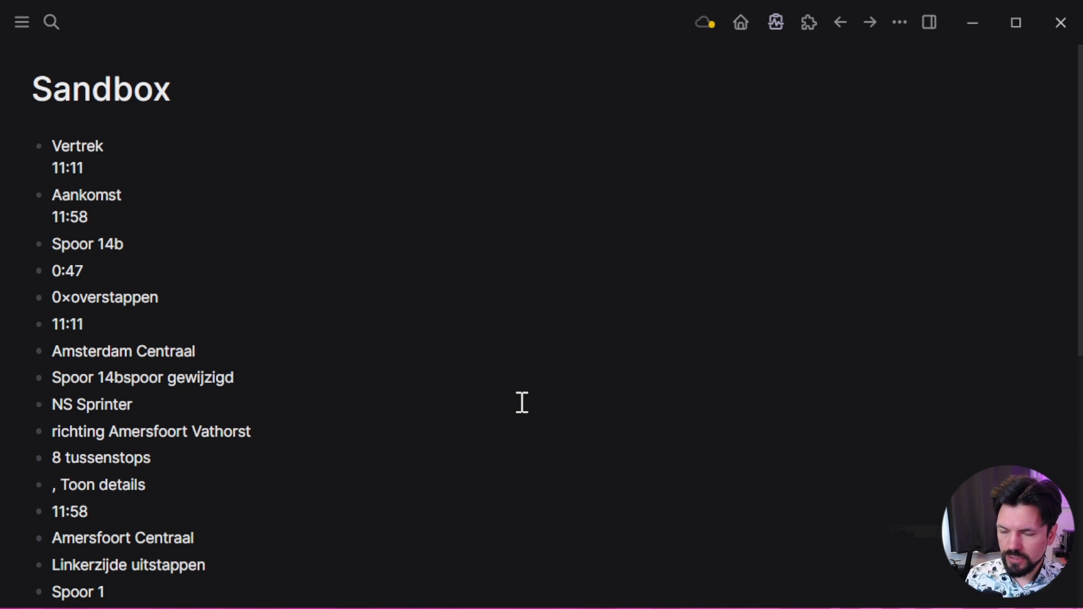
key("ctrl+z")
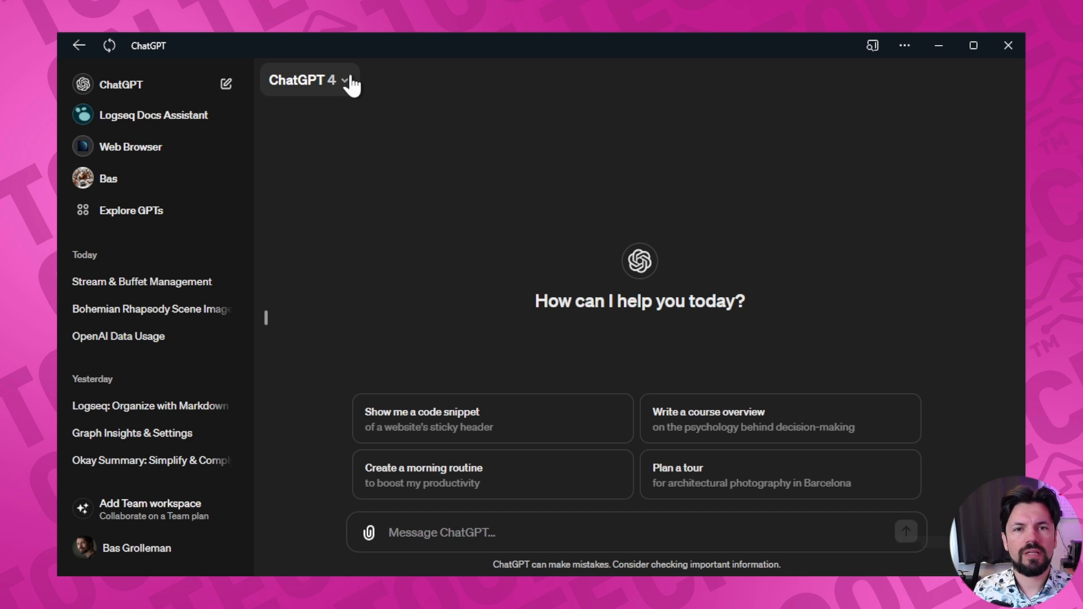
left_click(345, 82)
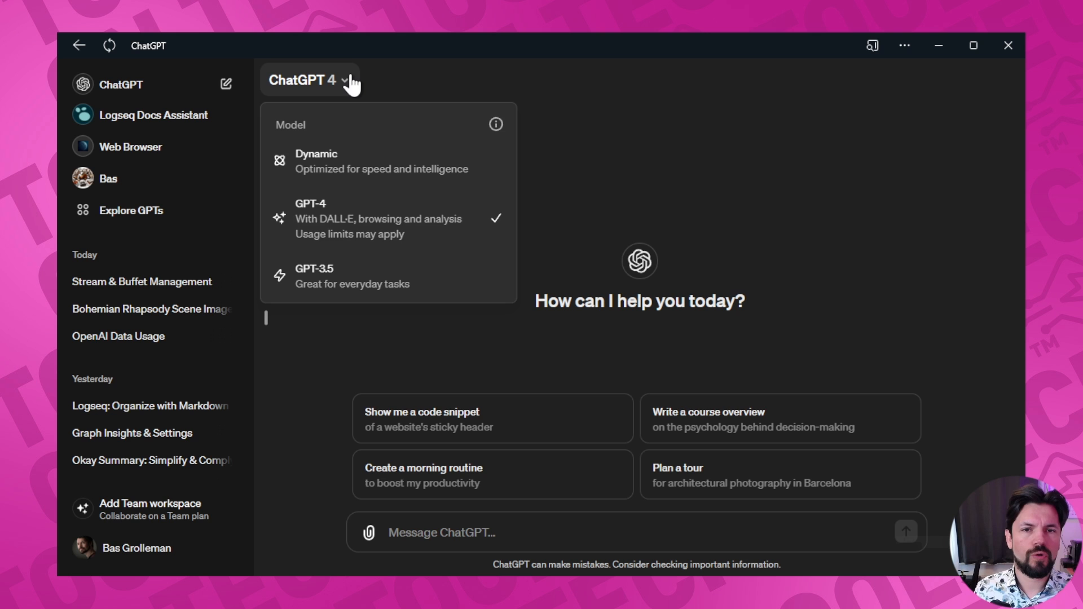
left_click(722, 141)
Paste the copied journey details into a new ChatGPT message and add a blank line below them.
left_click(529, 532)
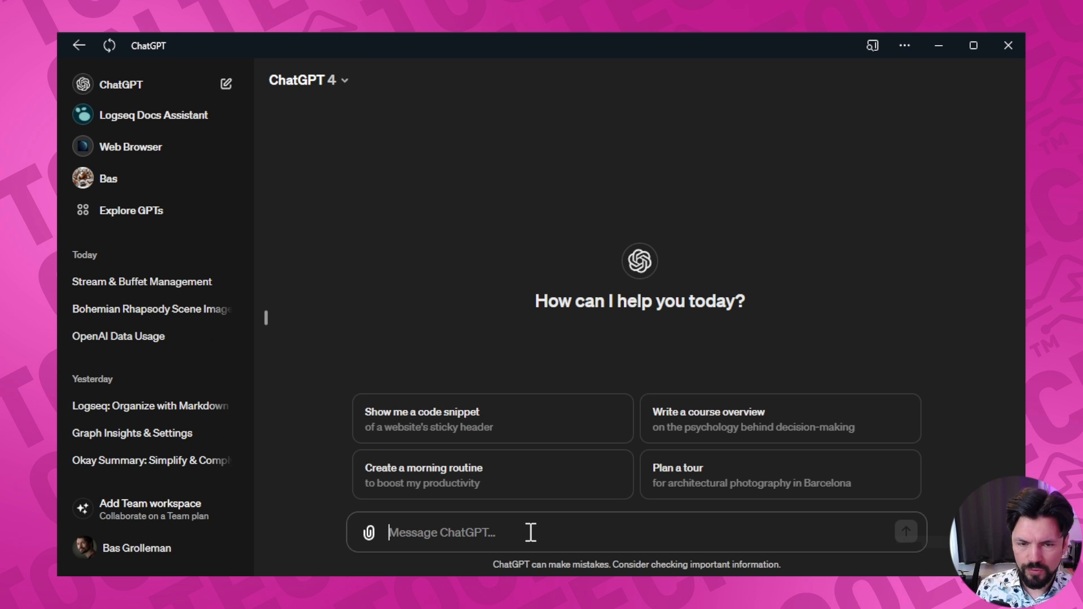
key("ctrl+v")
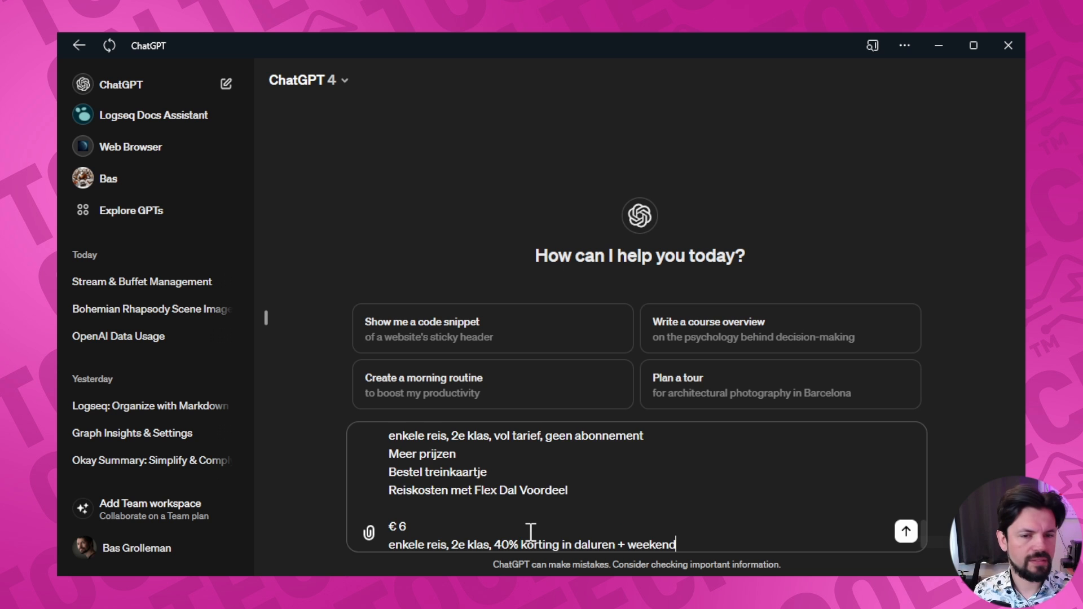
key("shift+Return")
key("shift+Return")
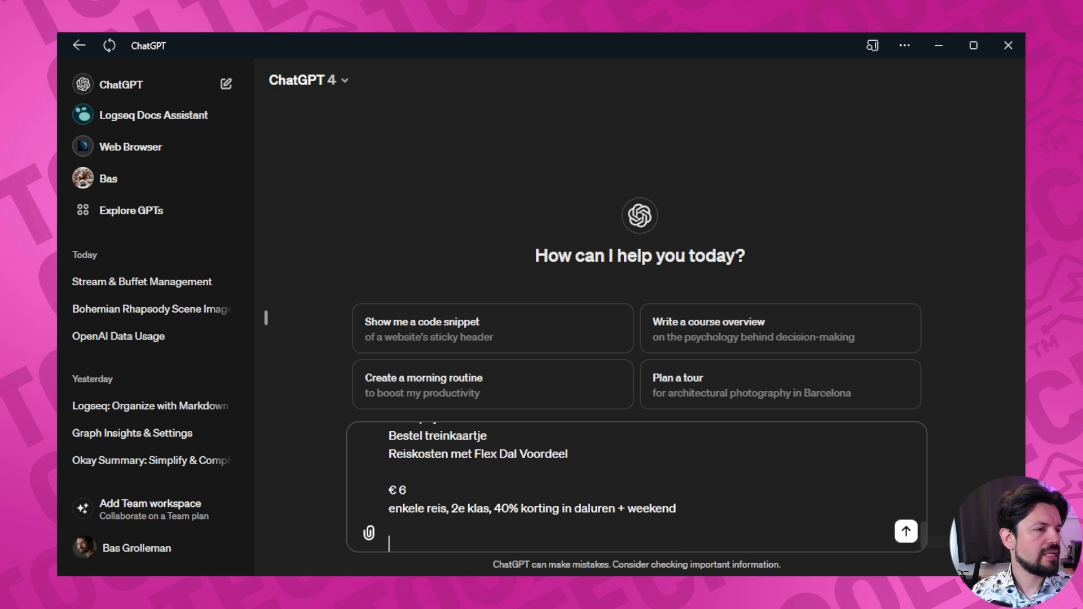
Append "Can you turn this into a short readable format and present the result in a markdown bulleted list of multiple levels" to the message.
key("alt+Tab")
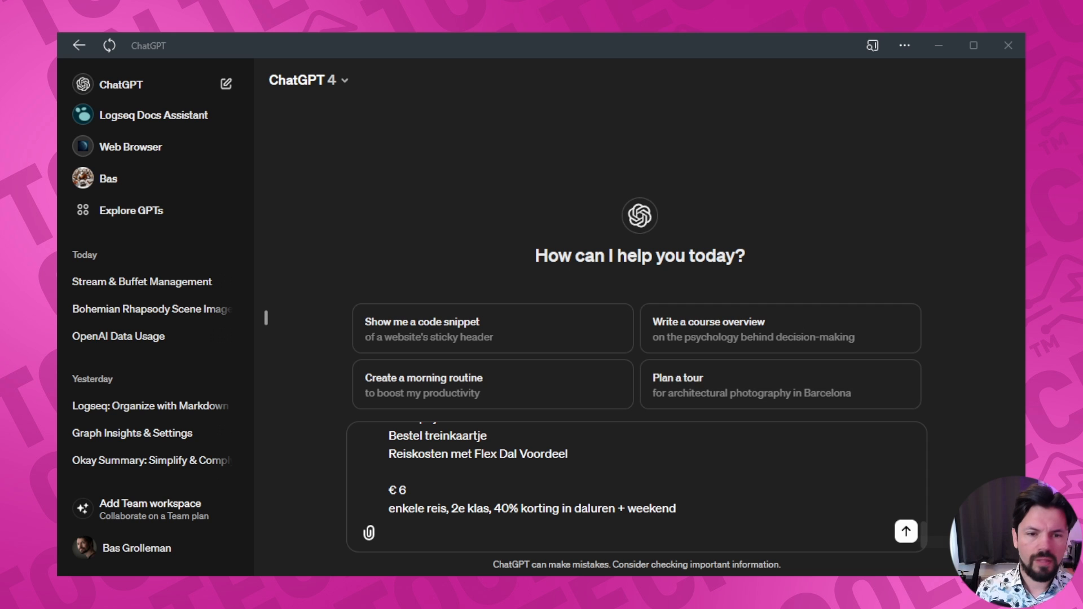
left_click(454, 536)
type("- *Can you turn this into a short readable format and present the result in a markdown bulleted list of multiple levels*")
Remove the stray leading dash and the asterisks around the prompt sentence, and send the message.
left_click(417, 528)
key("BackSpace")
key("BackSpace")
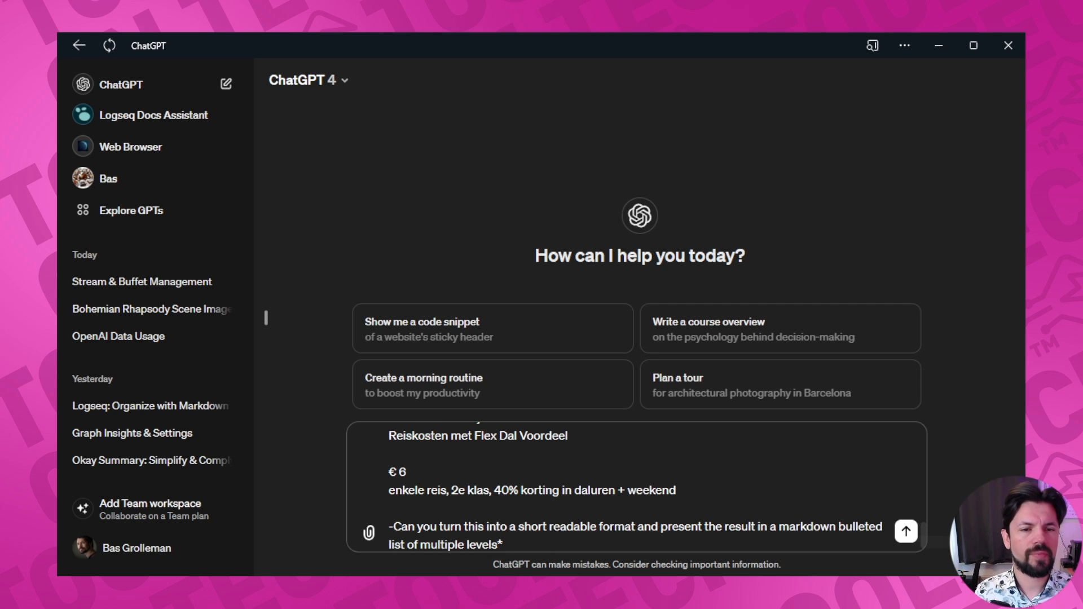
key("BackSpace")
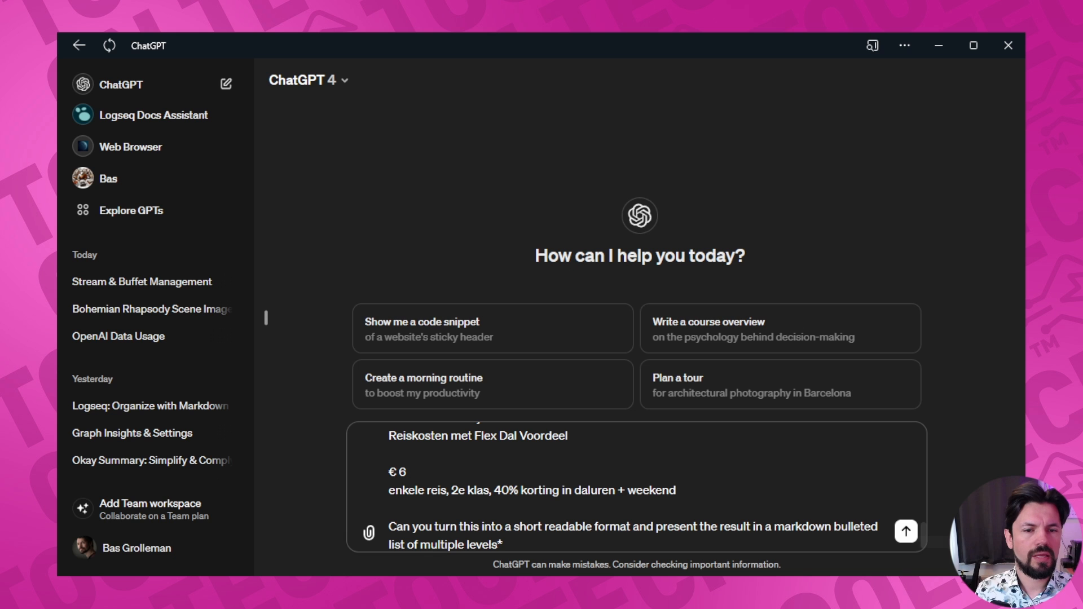
left_click(556, 546)
key("BackSpace")
key("Return")
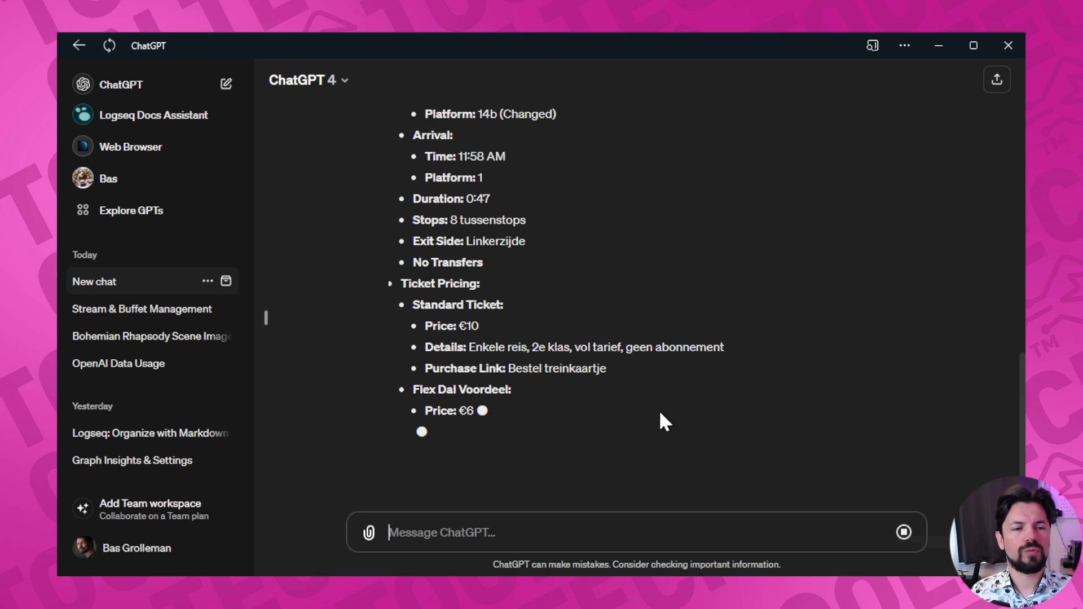
Try pasting ChatGPT's bulleted reply into the Logseq Sandbox page, look through the list, and undo the paste.
left_click(416, 468)
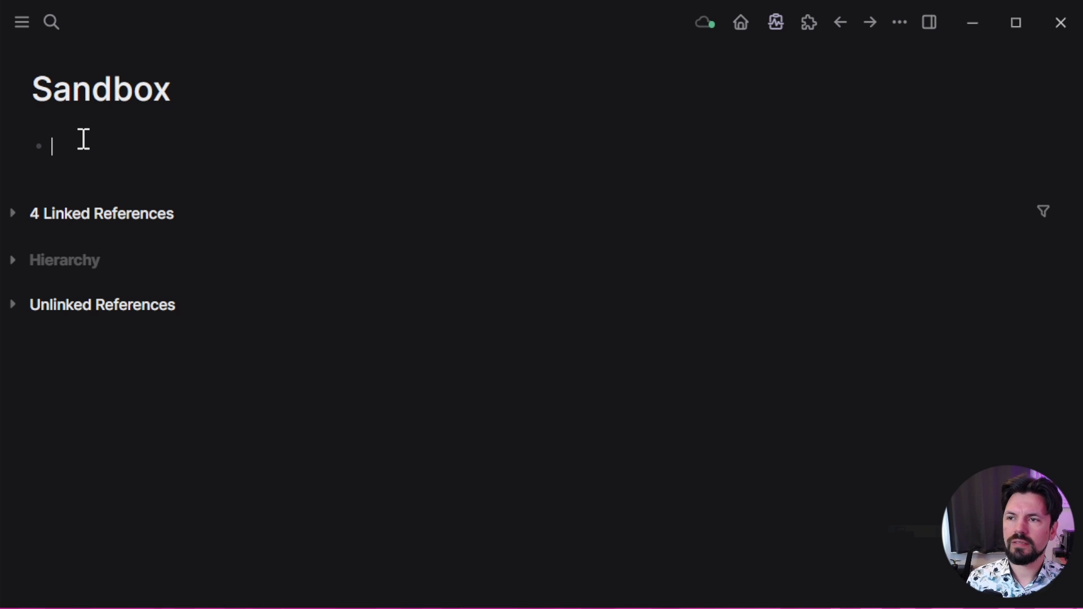
key("ctrl+v")
scroll(428, 422, "up", 5)
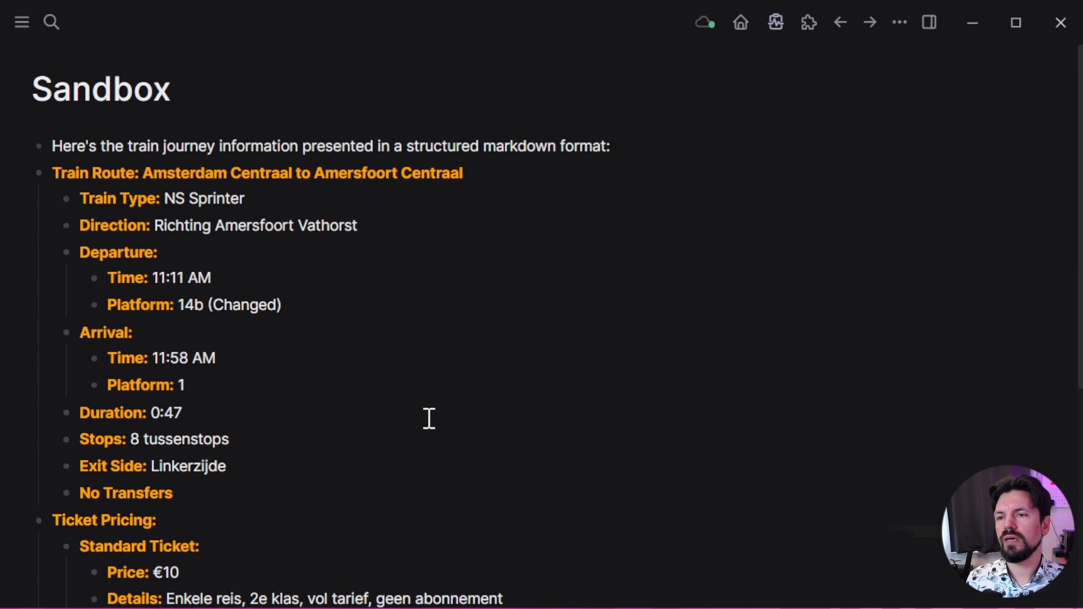
scroll(430, 412, "down", 6)
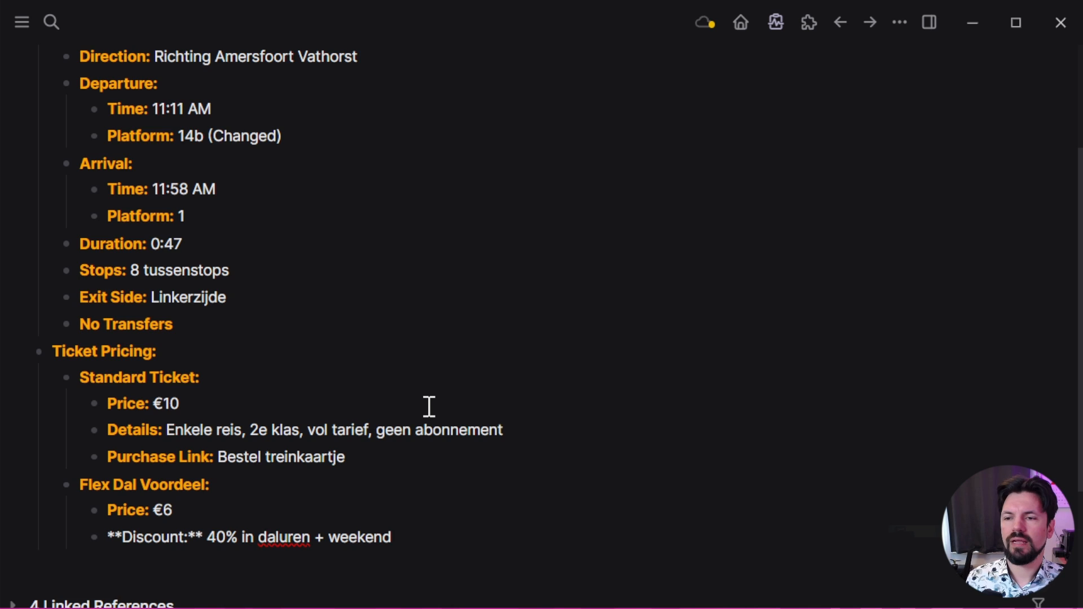
scroll(428, 407, "up", 6)
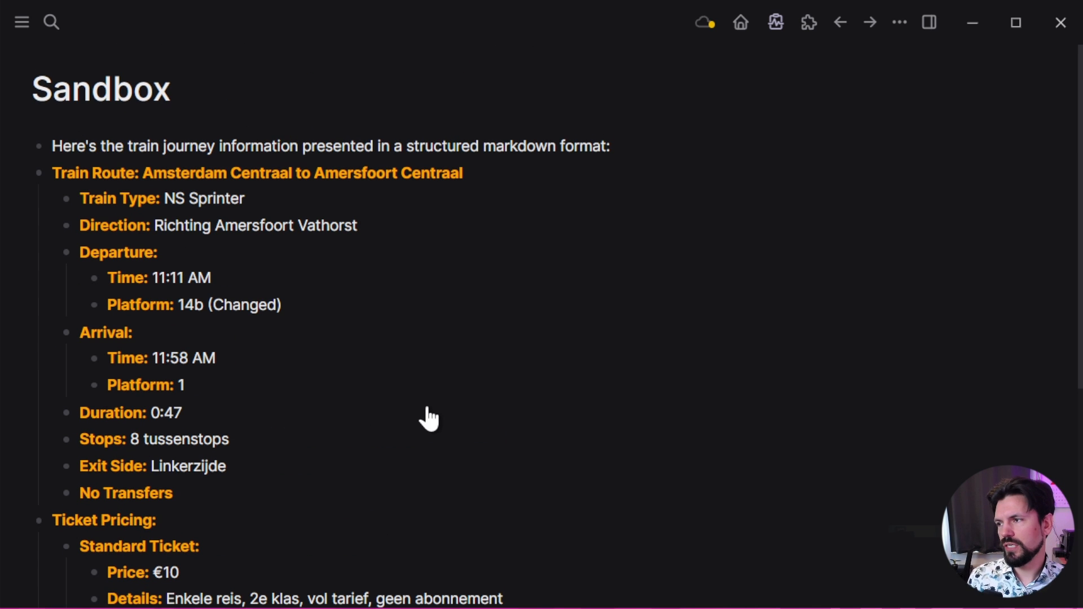
key("ctrl+z")
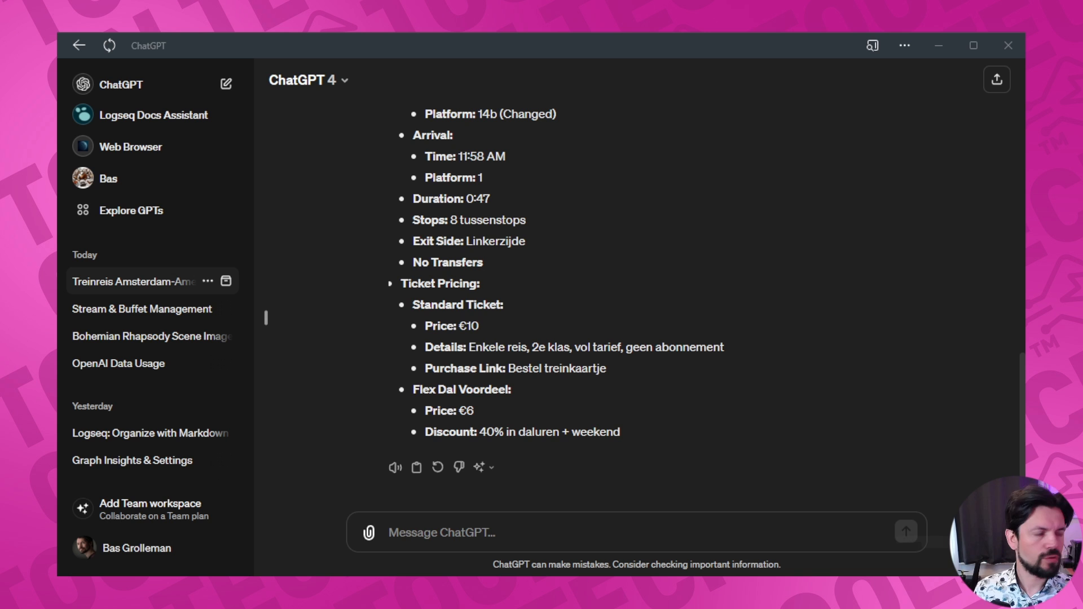
Ask ChatGPT to table-format departure and arrival in one block, remove train details, duration and transfers, and put ticket prices in a single table-formatted block.
left_click(653, 524)
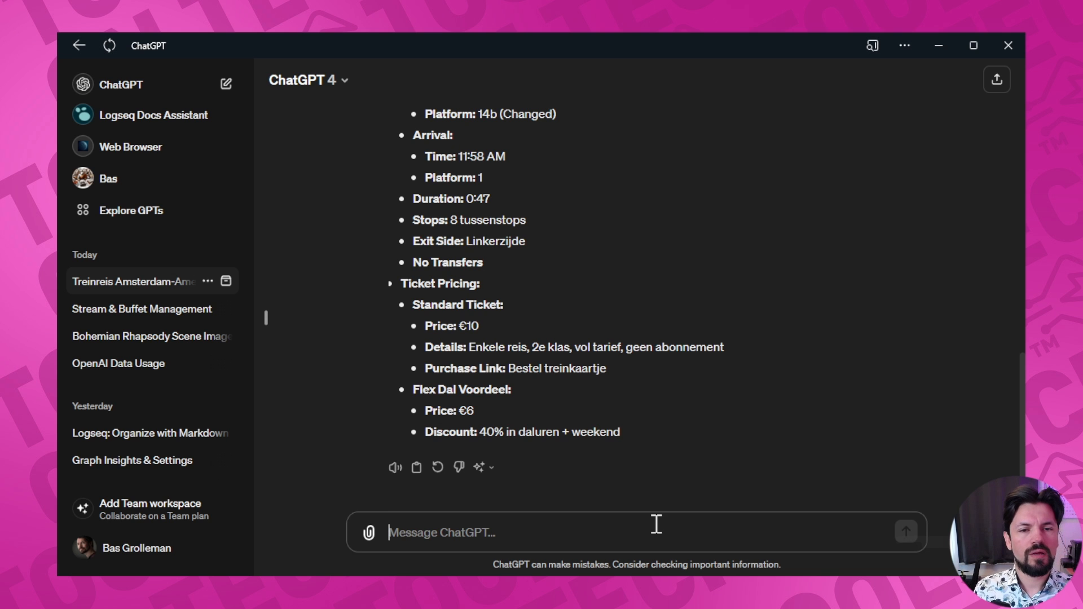
key("ctrl+v")
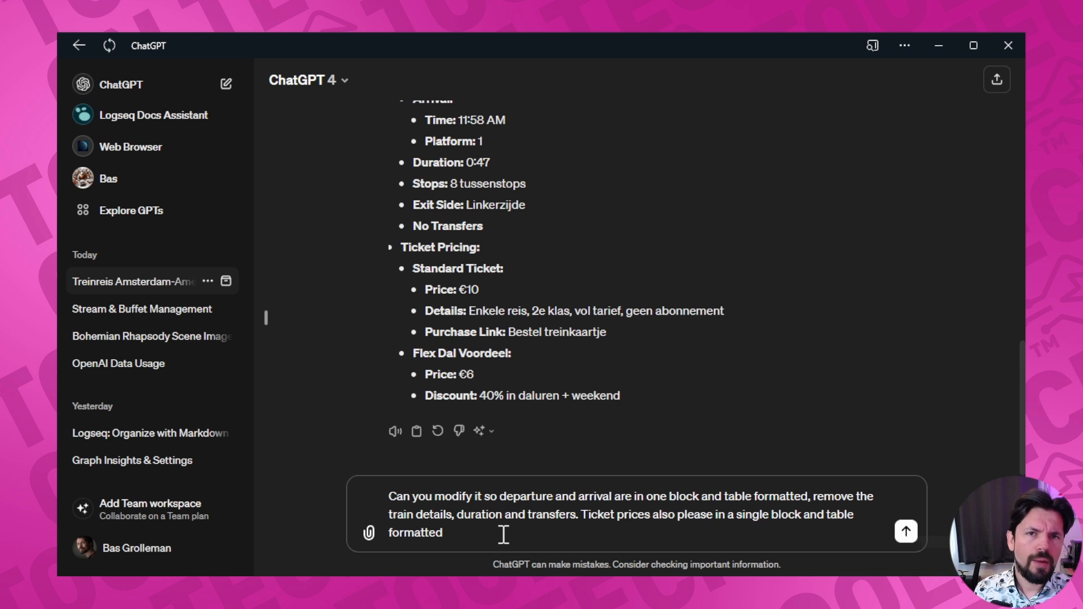
key("Return")
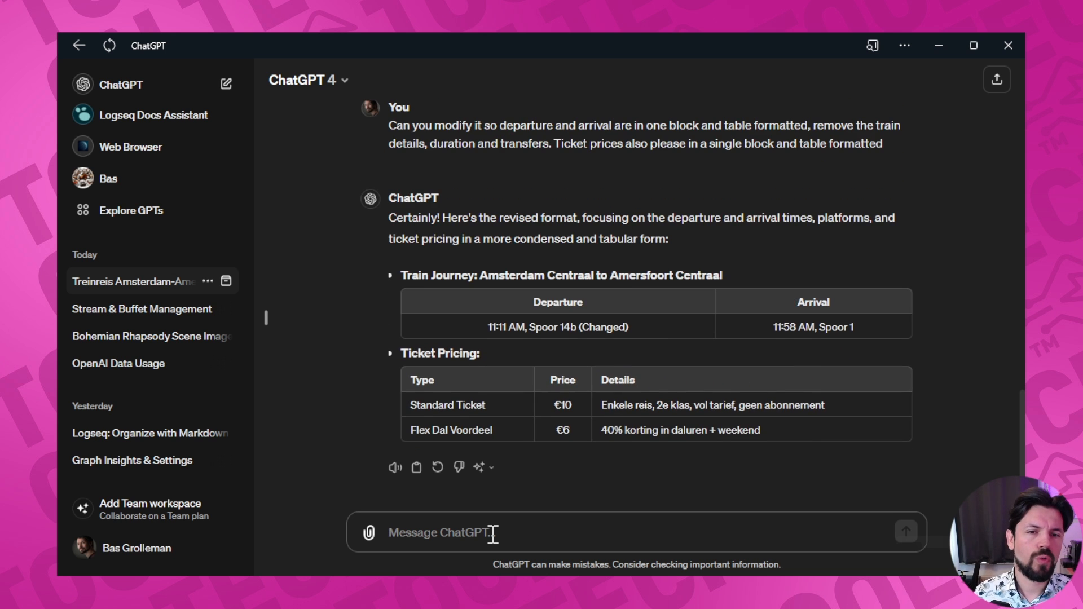
Copy ChatGPT's revised table-formatted reply and paste it into the empty block of the Logseq Sandbox page.
left_click_drag(401, 275, 523, 439)
left_click(314, 449)
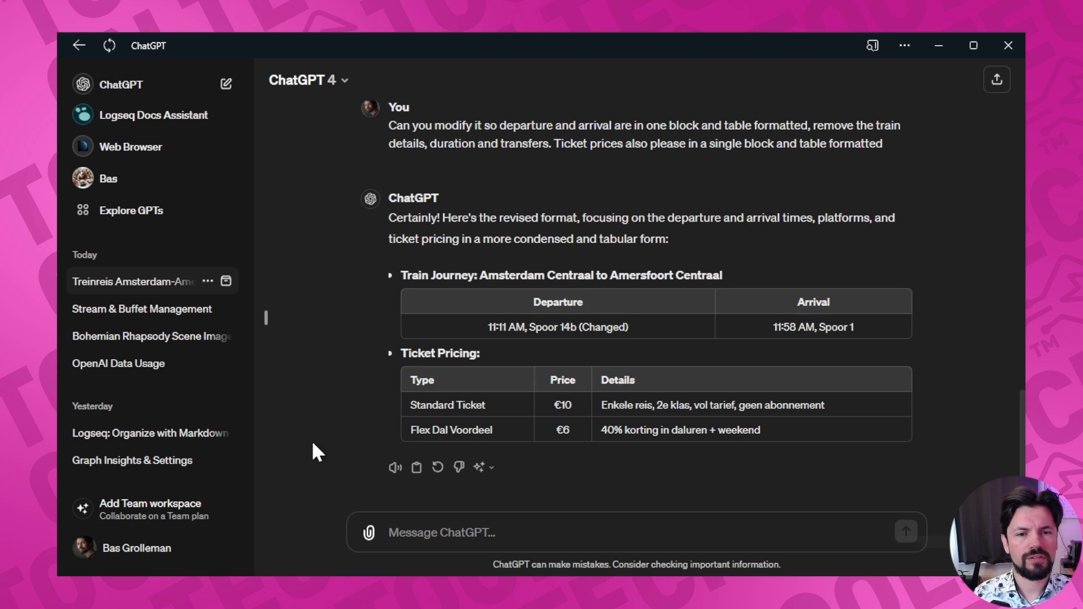
left_click(417, 467)
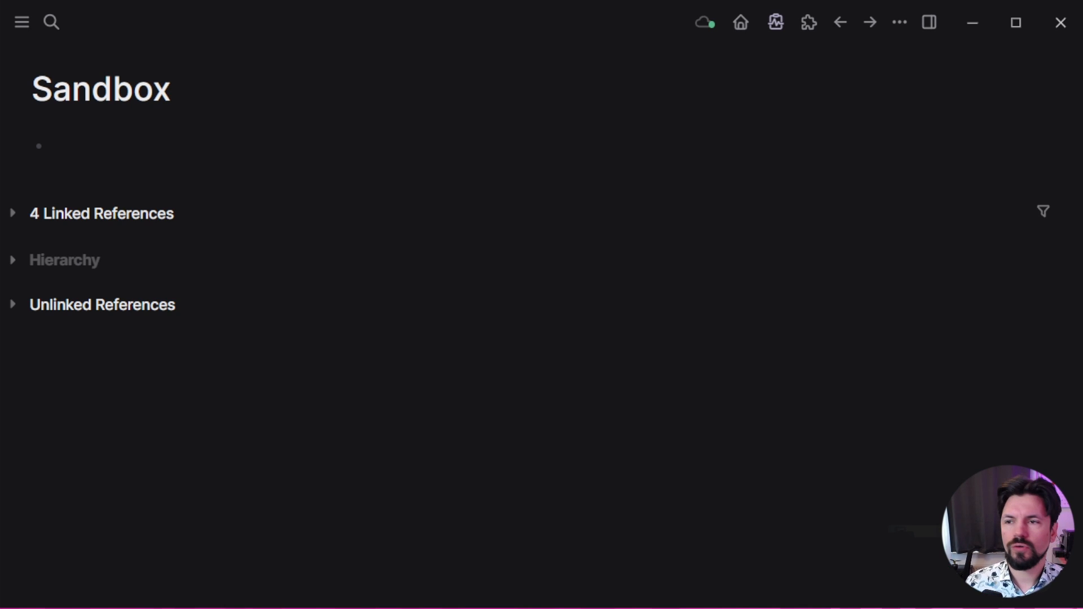
left_click(167, 148)
key("ctrl+v")
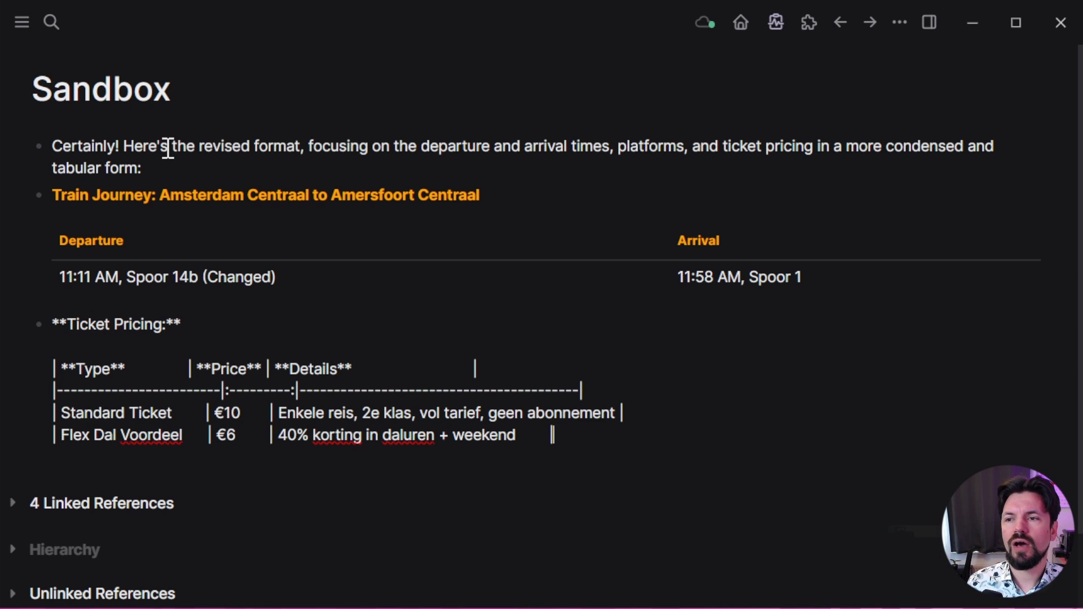
key("Escape")
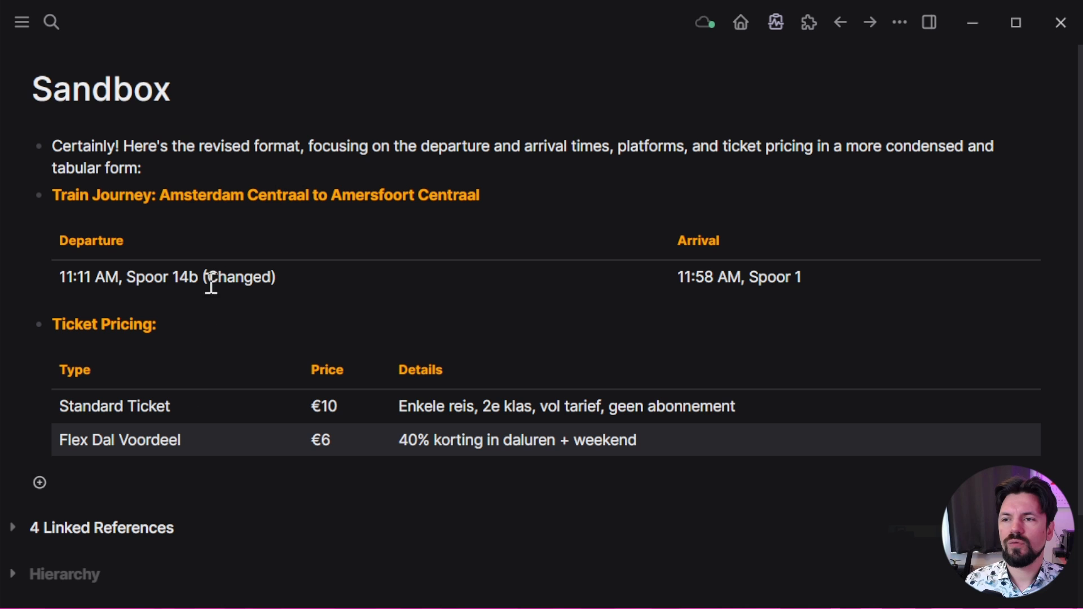
Delete ChatGPT's introductory sentence from the first block of the Sandbox page and leave block editing.
left_click_drag(154, 167, 50, 141)
key("BackSpace")
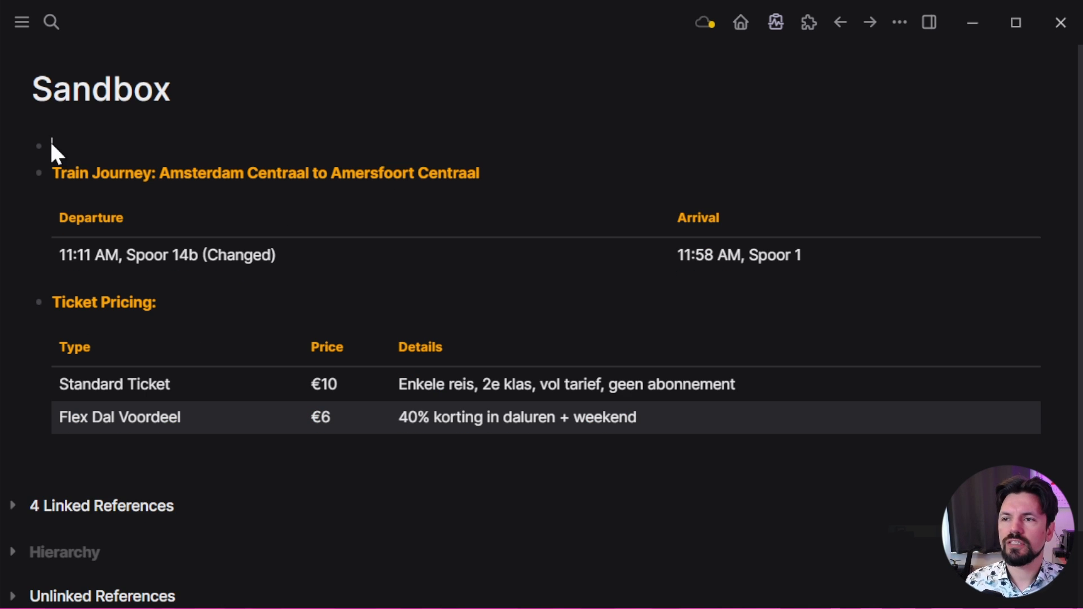
key("Down")
key("Escape")
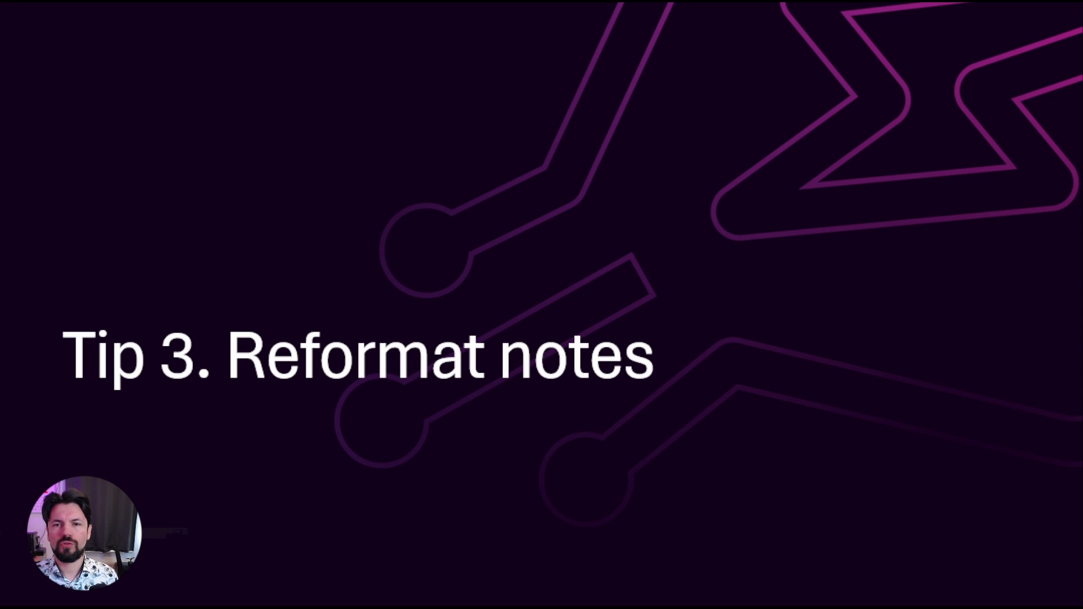
left_click(394, 321)
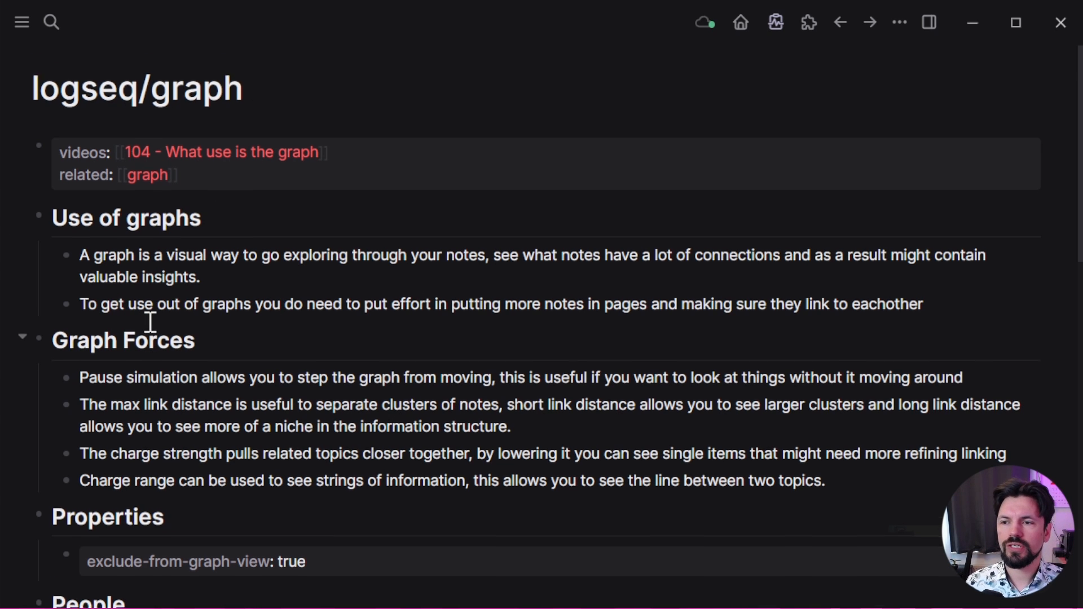
Copy the Use of graphs and Graph Forces headings with all their sub-blocks from the logseq/graph page.
scroll(151, 321, "down", 1)
scroll(152, 303, "up", 1)
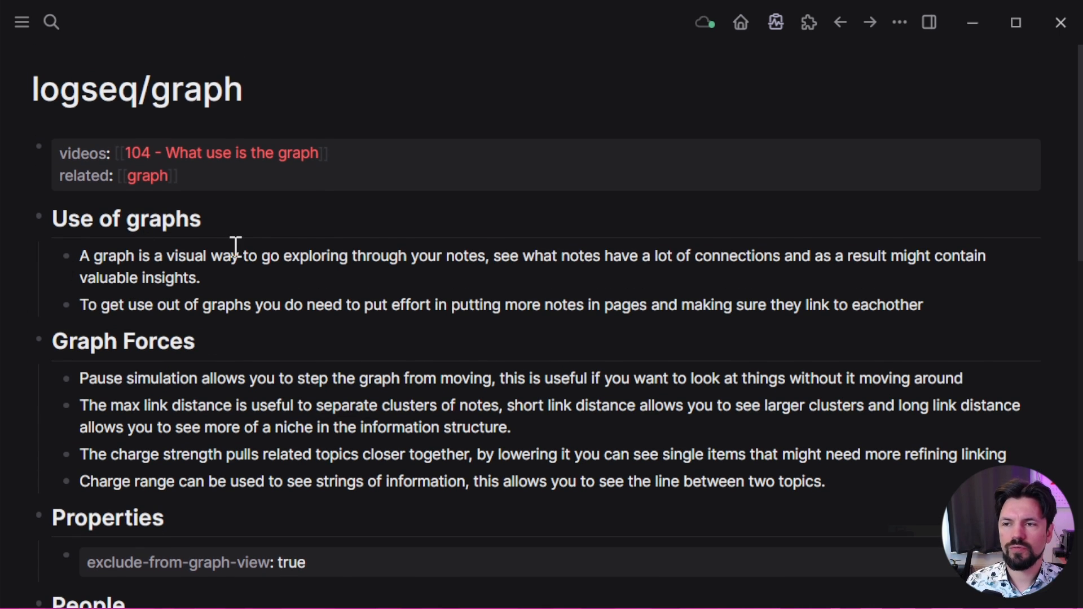
left_click_drag(60, 226, 805, 481)
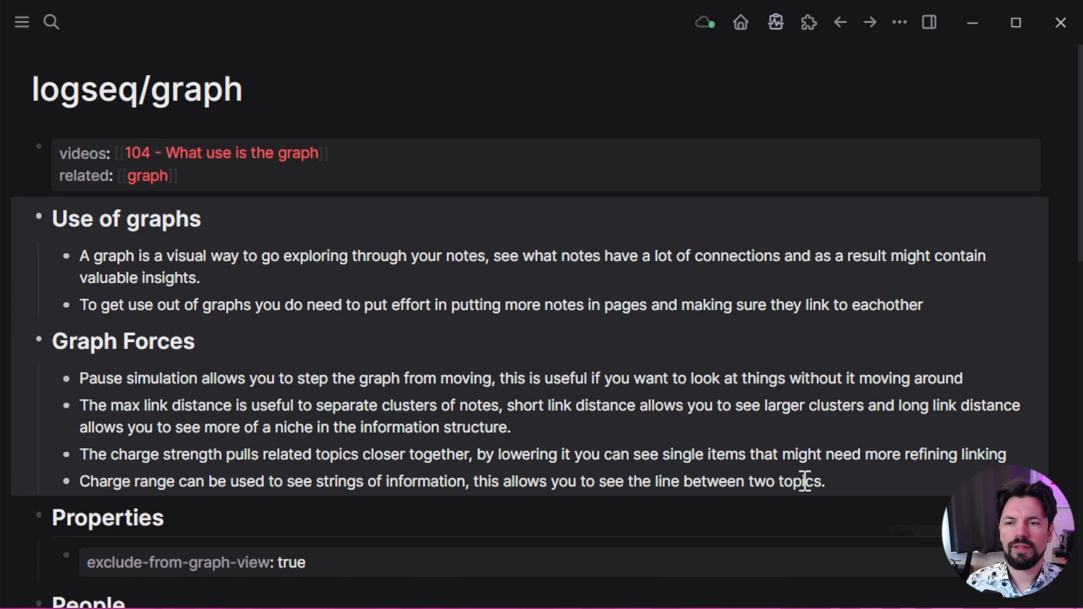
right_click(693, 413)
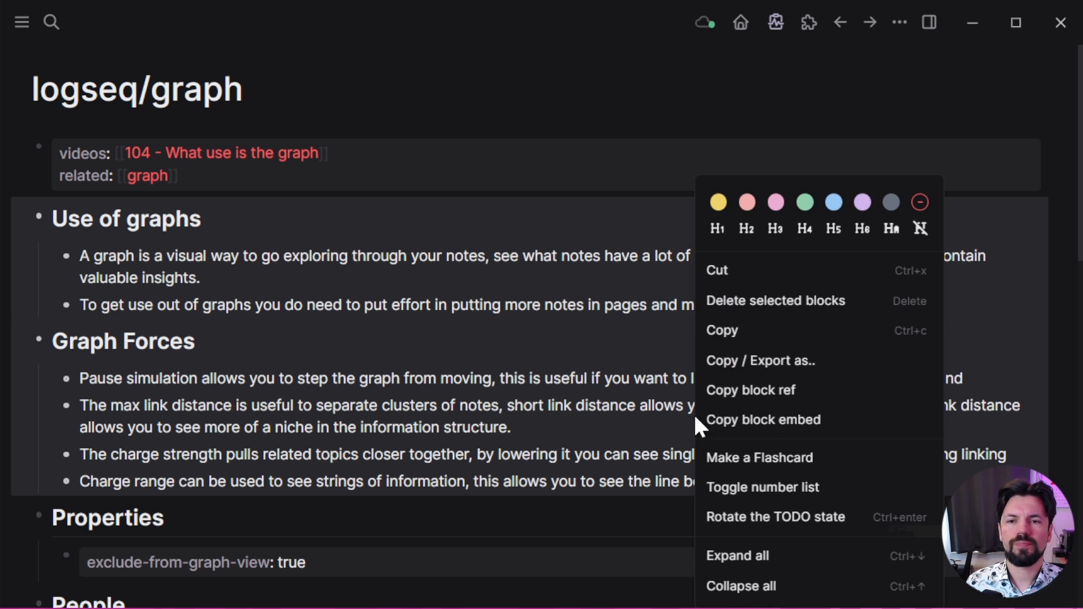
left_click(758, 339)
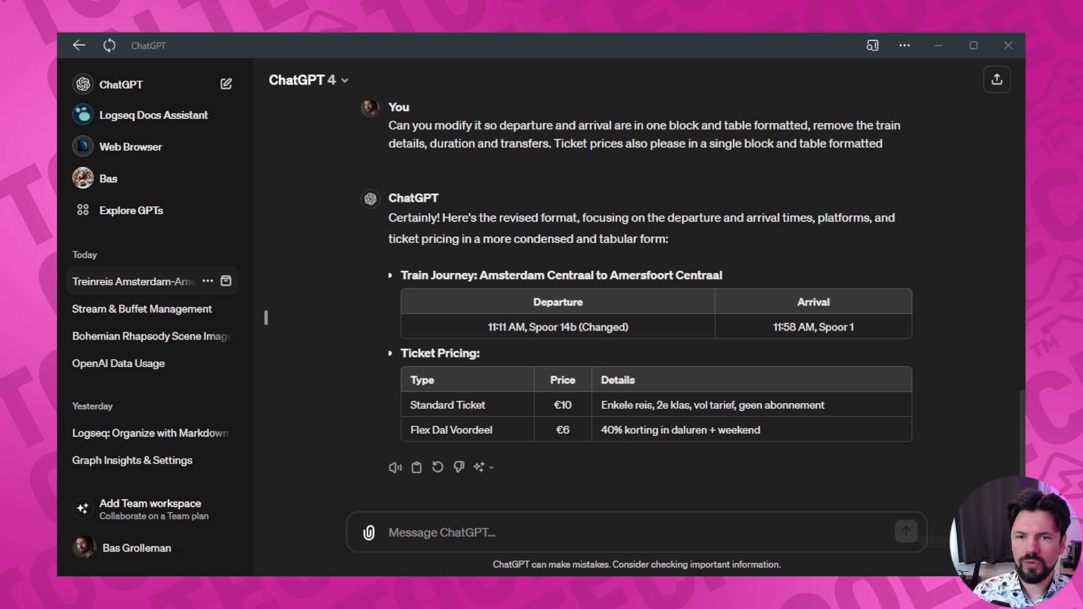
Paste the blocks into ChatGPT and request unchanged main headings, bold 2-5 word first-level summaries with original text below, and third-level text matching the source.
left_click(447, 530)
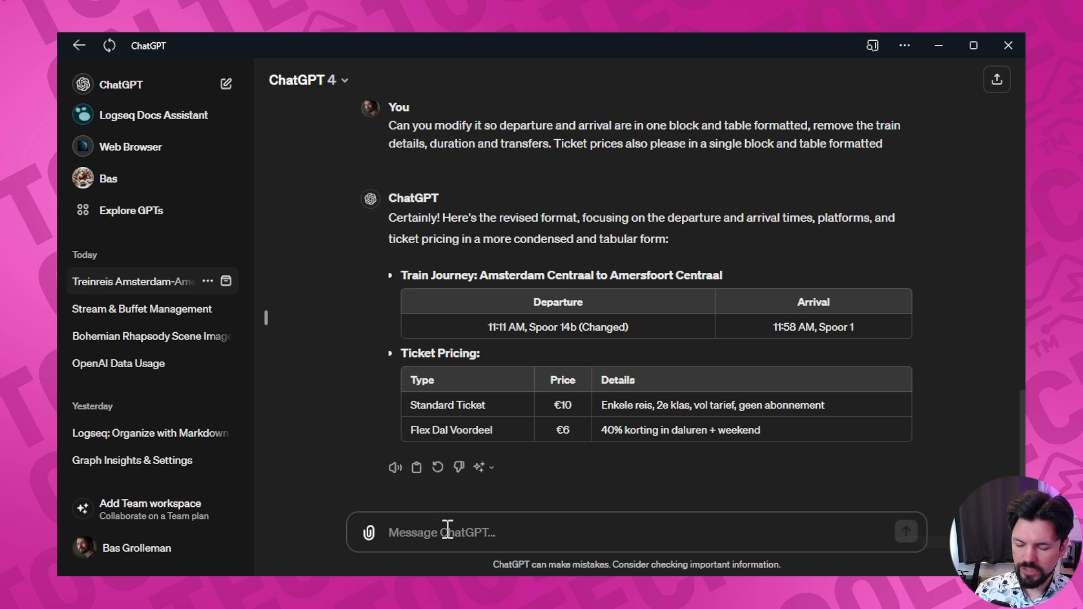
key("ctrl+v")
key("shift+Return")
key("shift+Return")
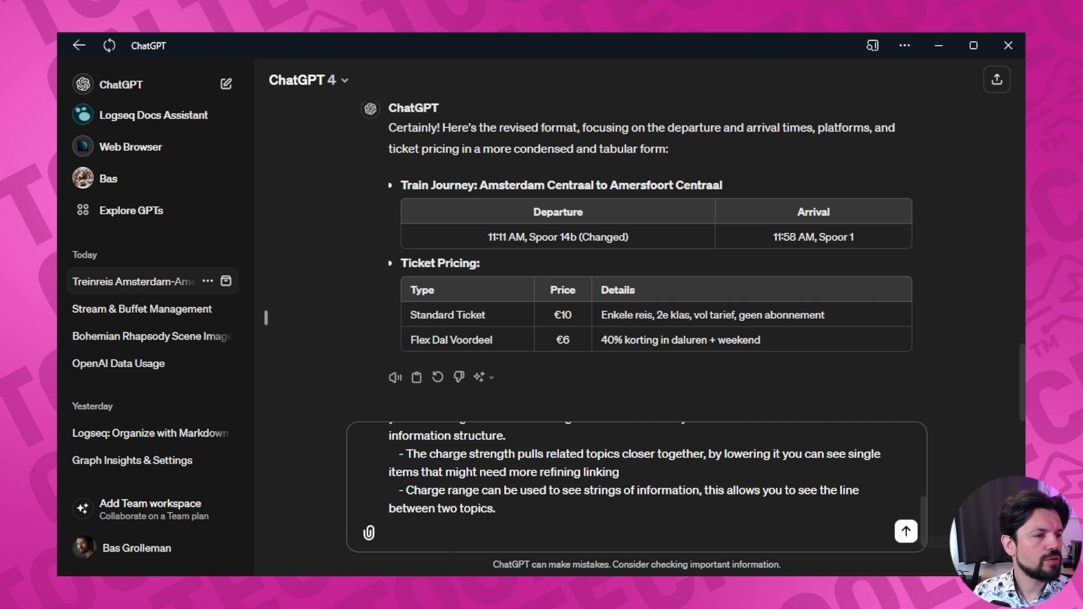
key("alt+Tab")
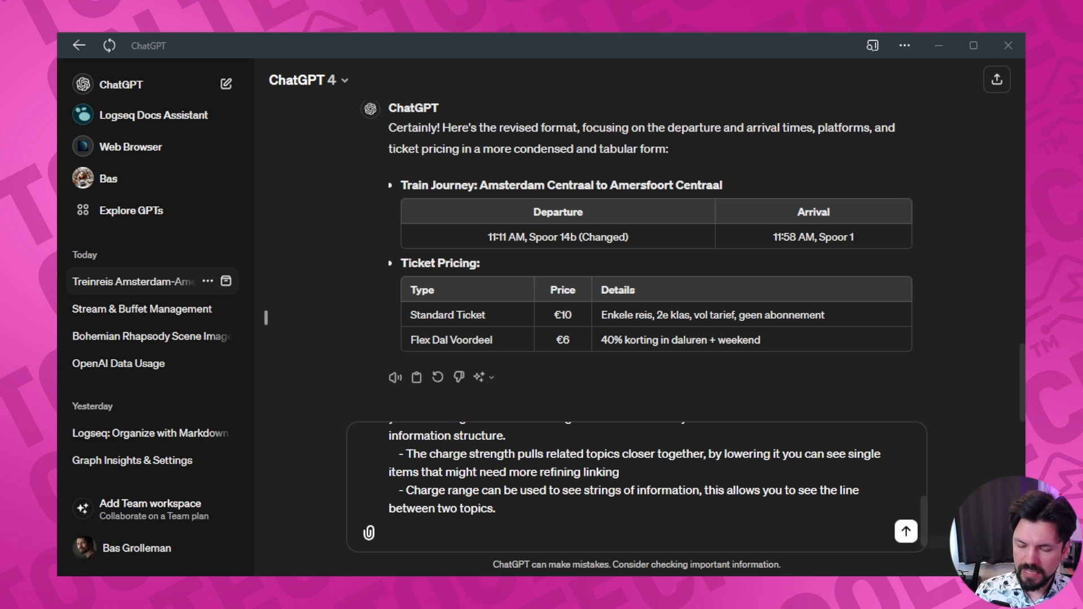
key("alt+Tab")
key("ctrl+v")
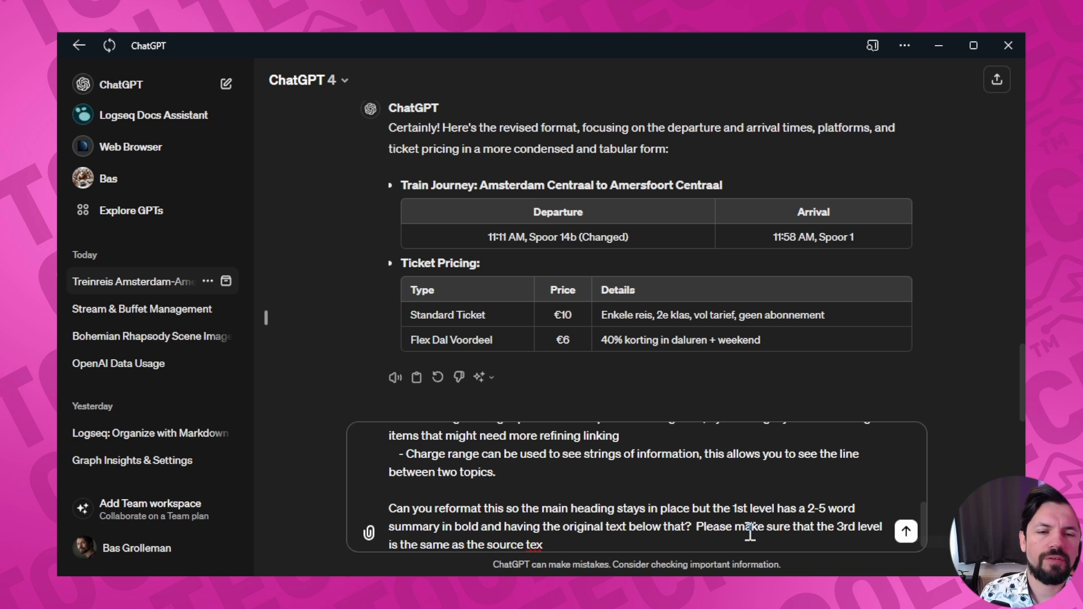
type("t")
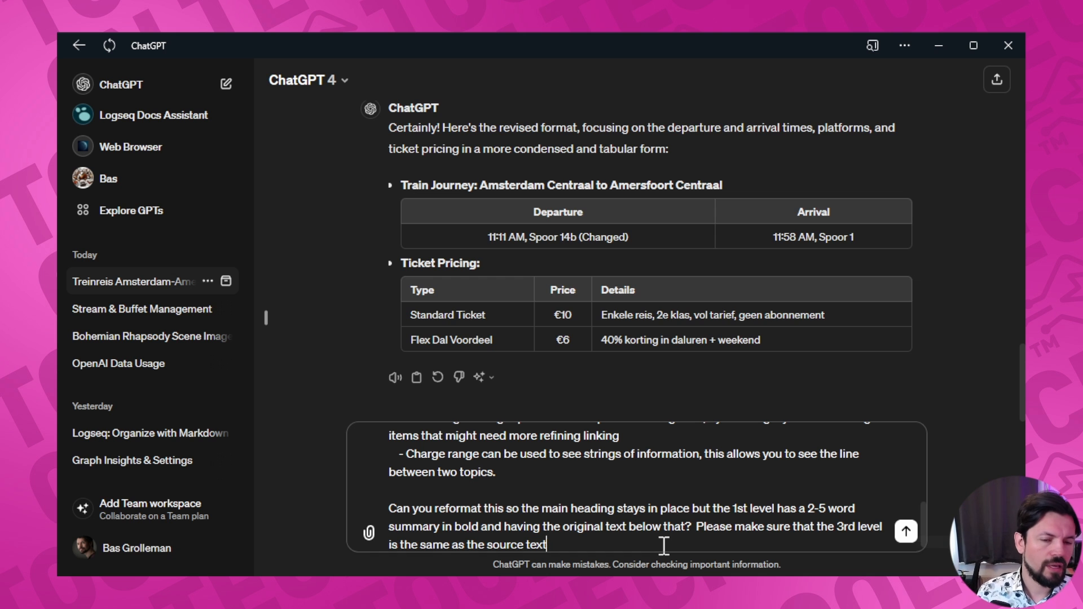
key("Return")
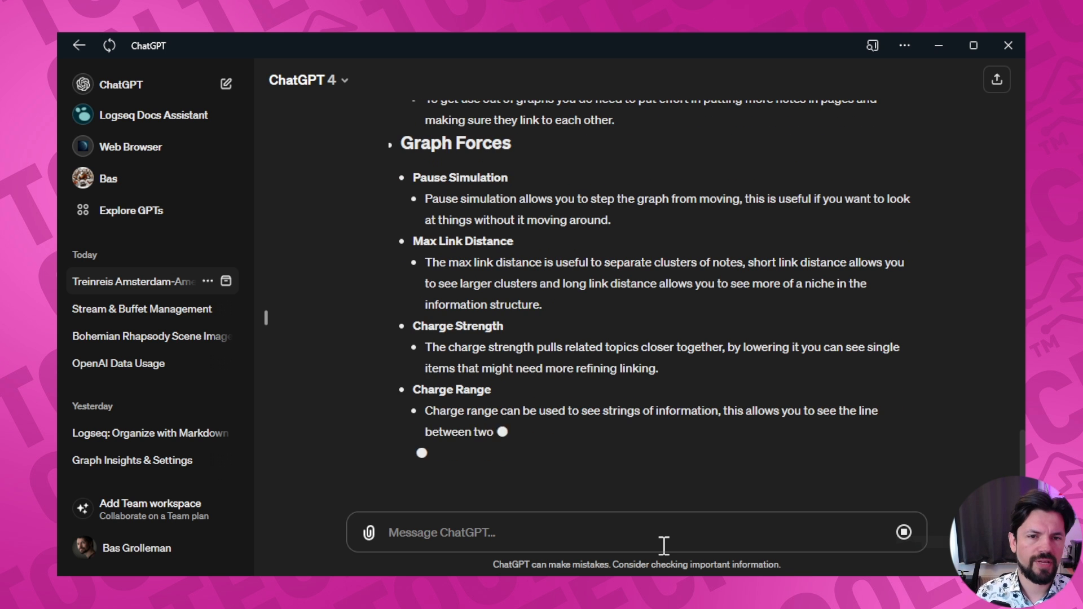
Copy ChatGPT's reformatted reply and paste it into a new top-level block after the Graph Forces section of the logseq/graph page.
scroll(657, 374, "up", 3)
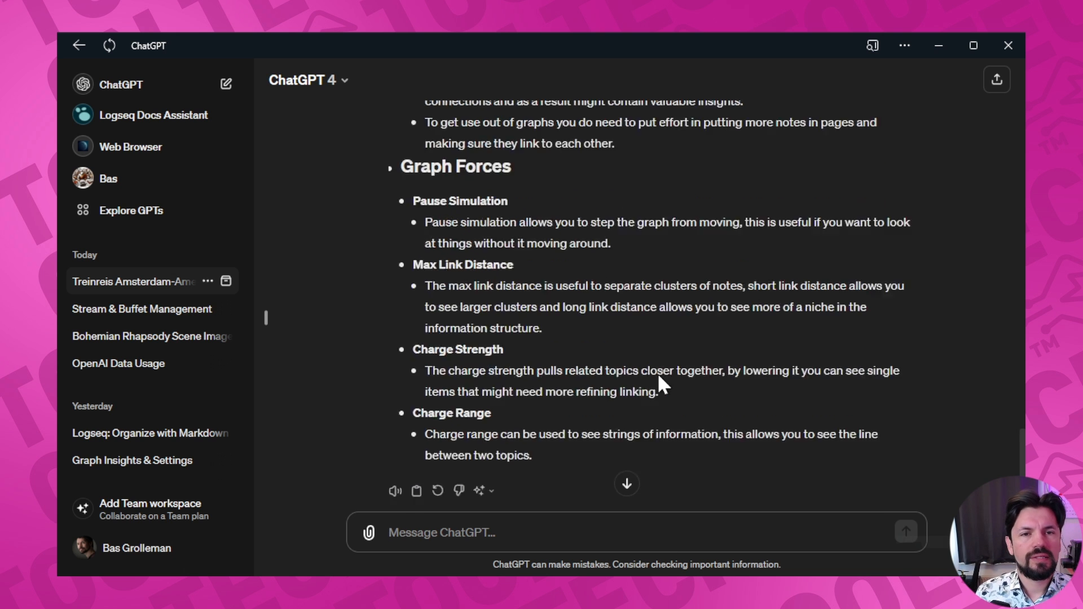
scroll(496, 451, "down", 3)
left_click(416, 469)
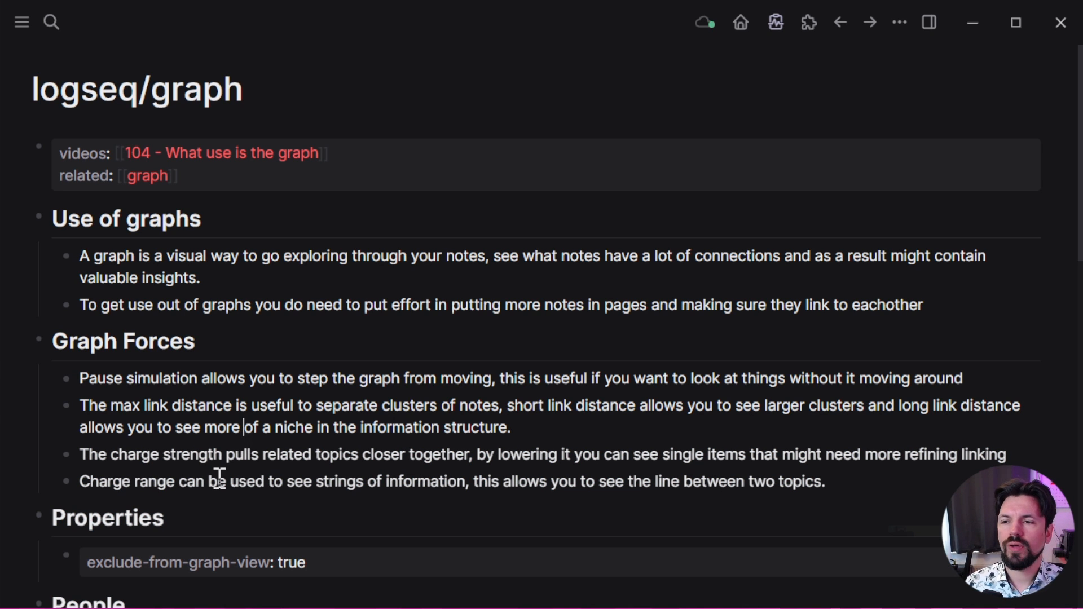
left_click(904, 488)
key("Return")
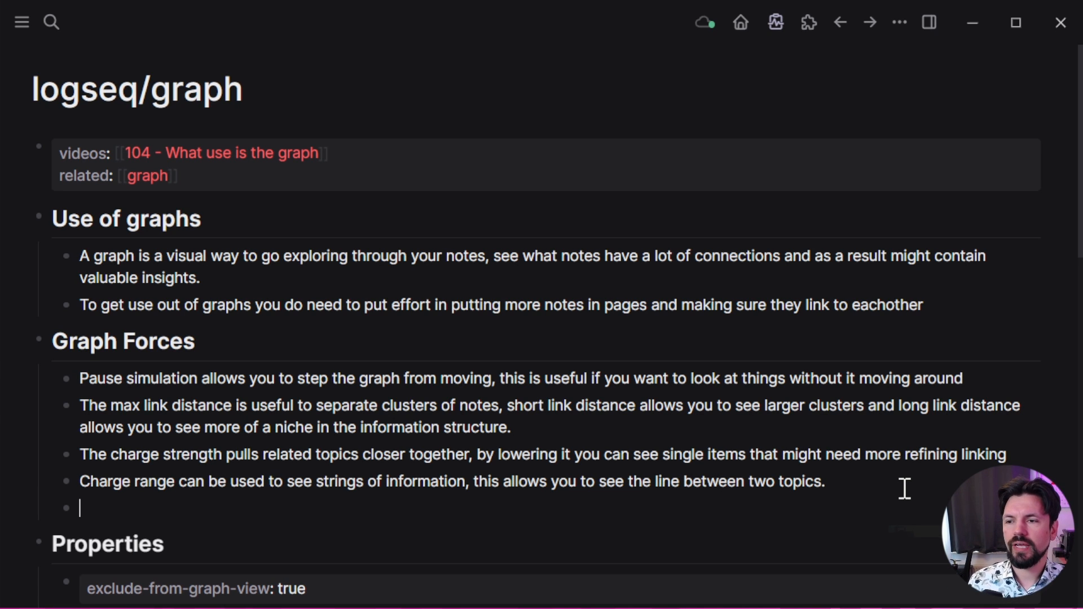
key("shift+Tab")
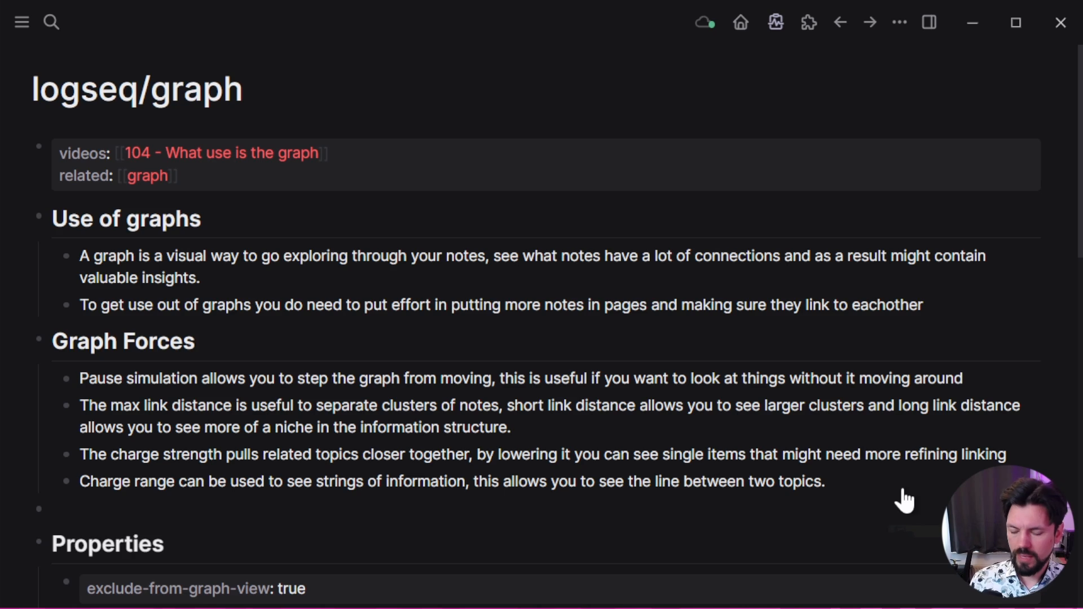
key("ctrl+v")
Delete the original Use of graphs and Graph Forces sections above the pasted versions.
scroll(506, 372, "up", 10)
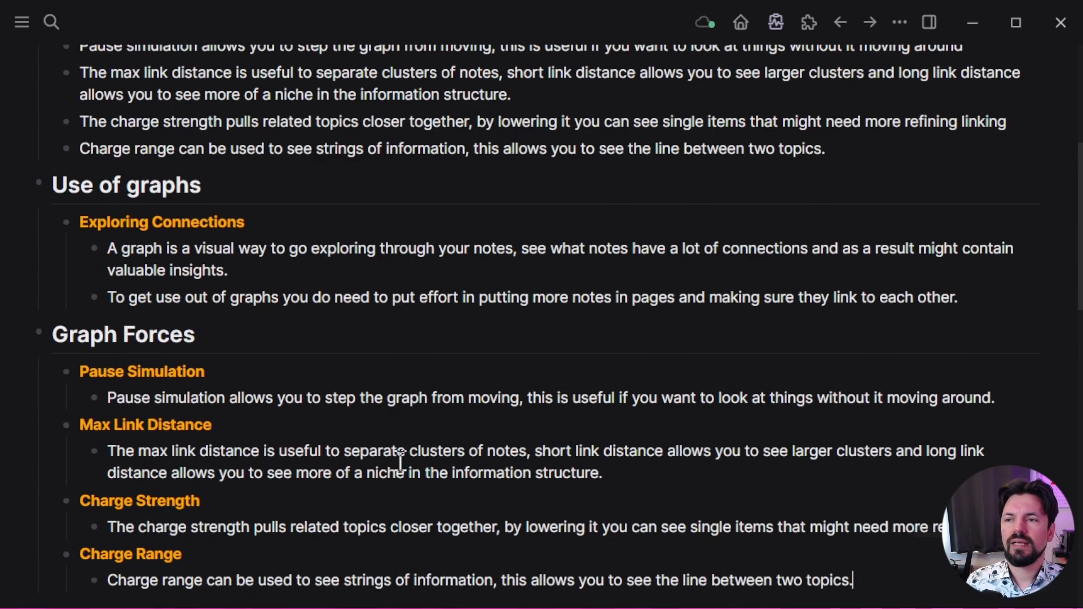
left_click_drag(861, 493, 54, 221)
key("BackSpace")
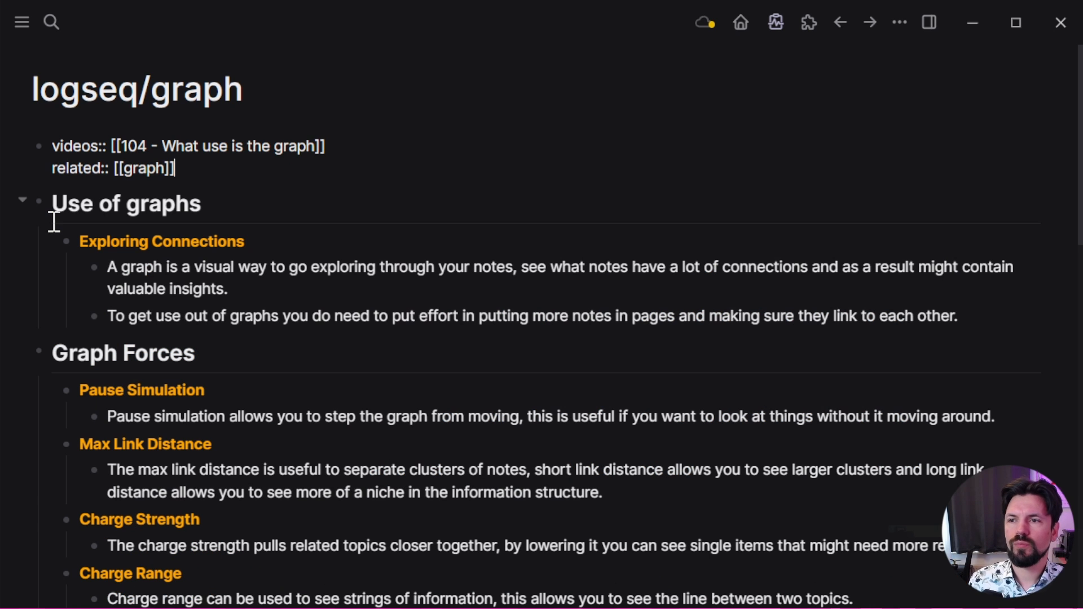
key("Down")
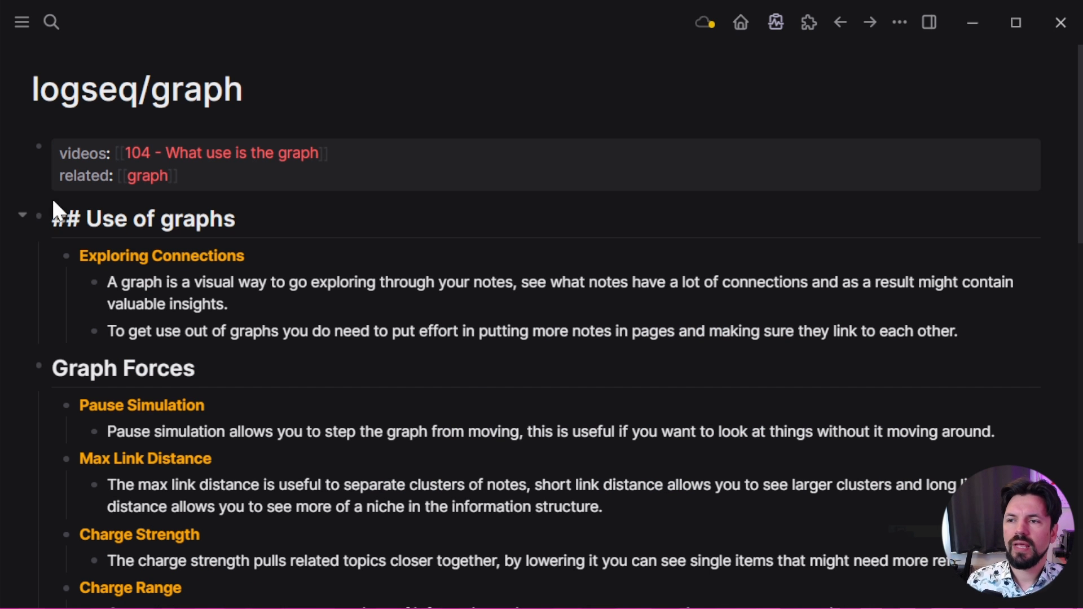
Collapse the sub-blocks under the Graph Forces and Use of graphs summaries, and collapse the People section.
scroll(506, 373, "down", 3)
left_click(37, 358)
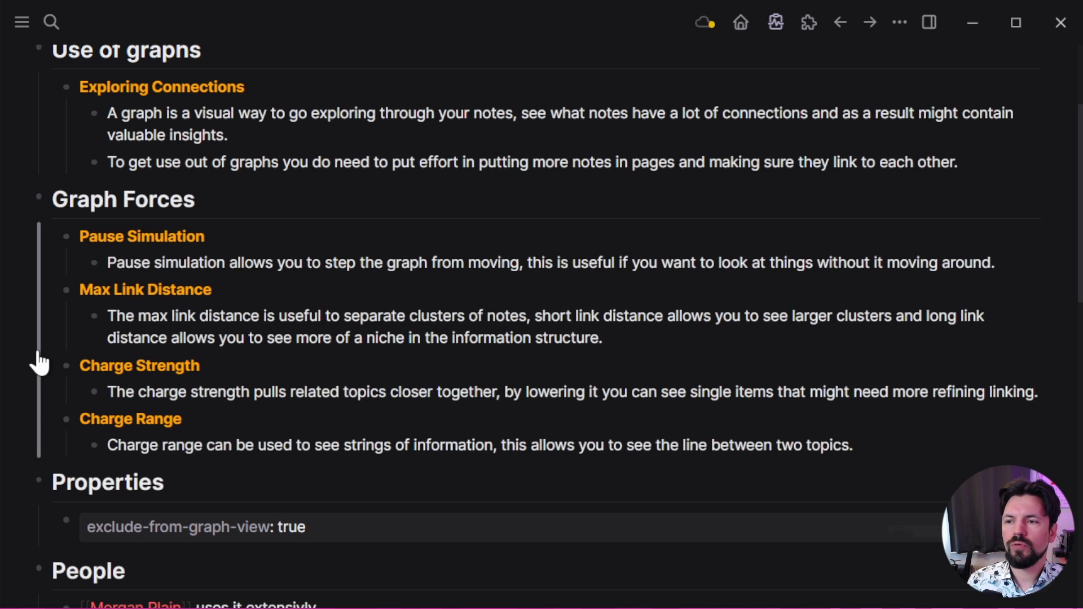
left_click(39, 169)
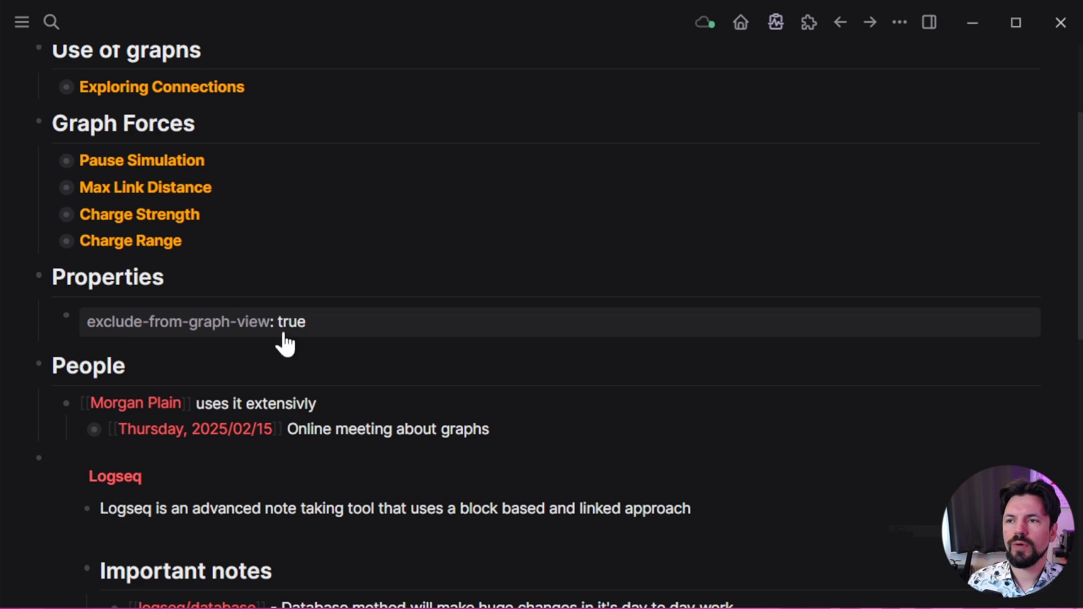
scroll(454, 481, "up", 3)
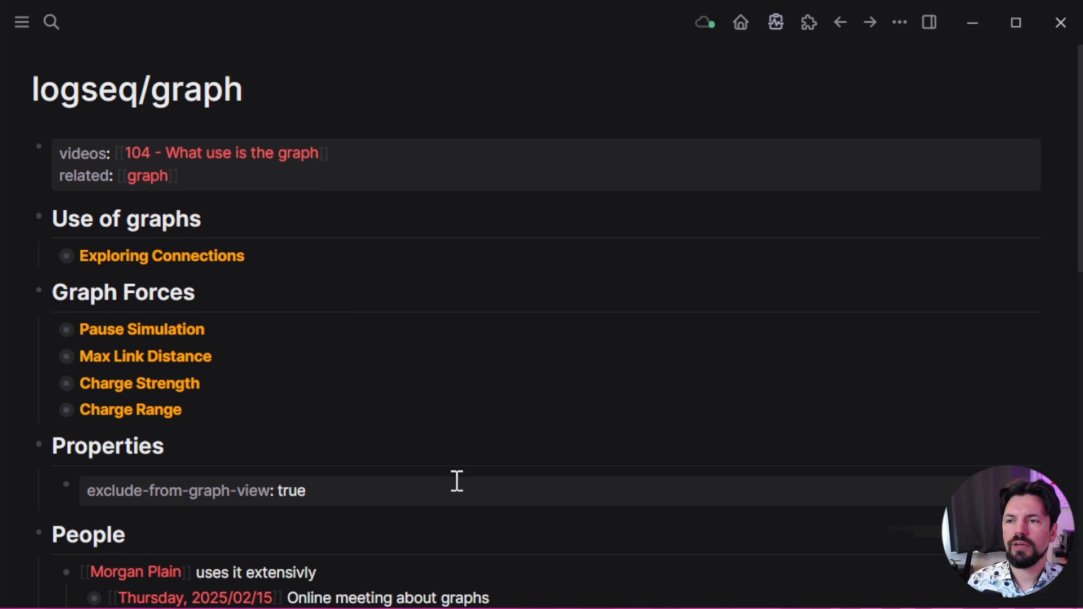
left_click(23, 533)
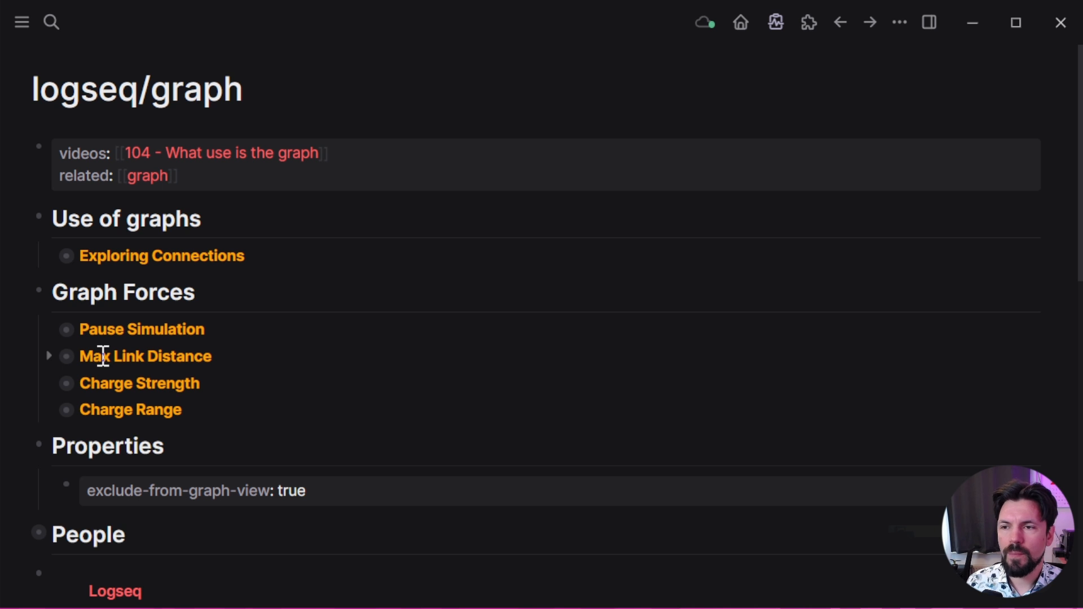
Briefly expand Max Link Distance and Exploring Connections to view their text, and preview Exploring Connections in the sidebar before closing it.
left_click(47, 358)
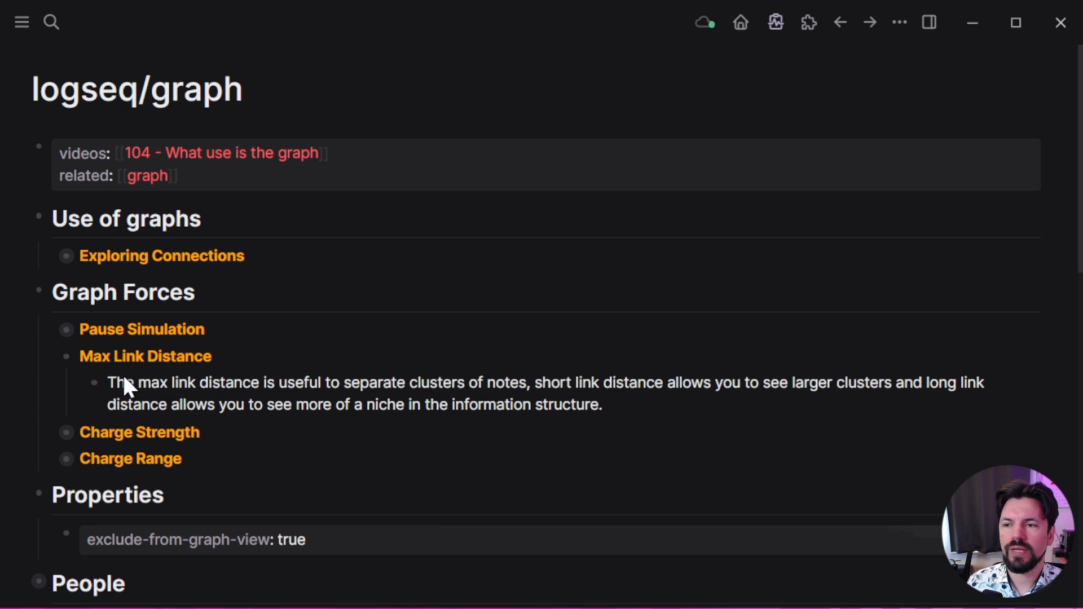
left_click(48, 358)
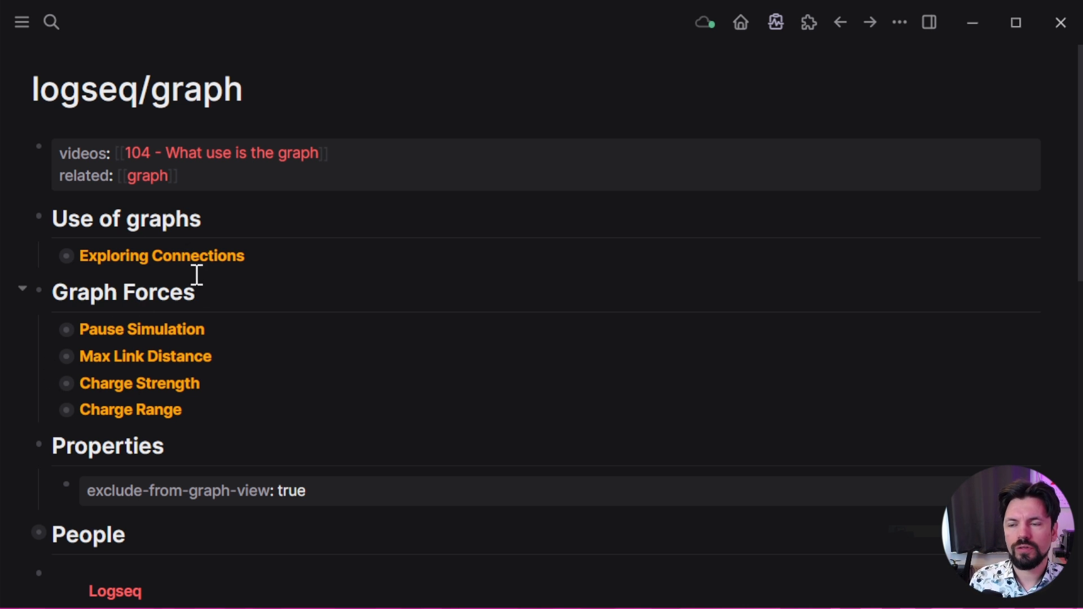
left_click(49, 256)
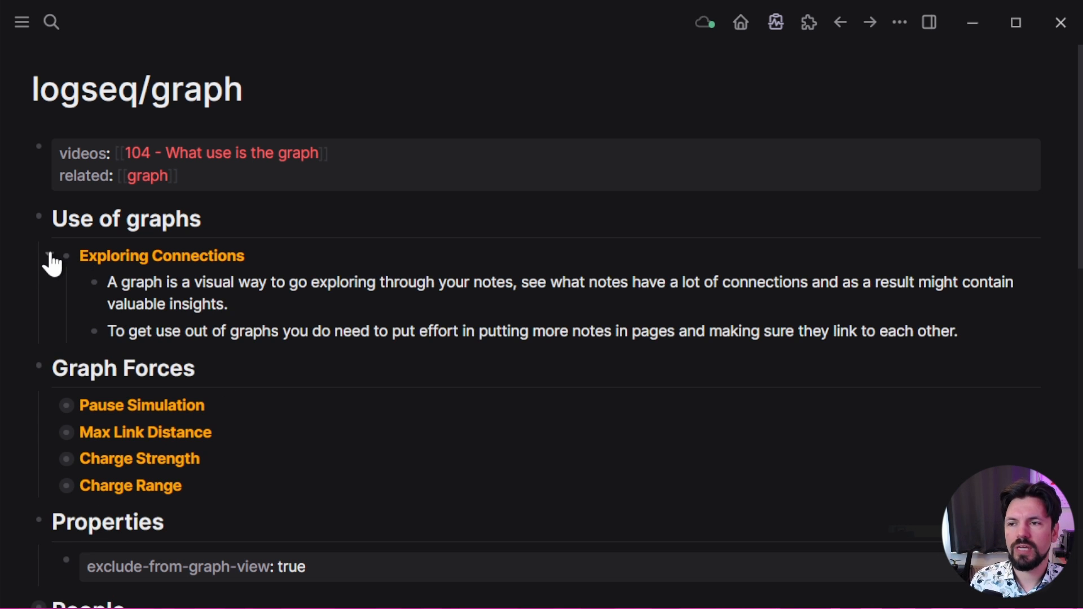
left_click(49, 256)
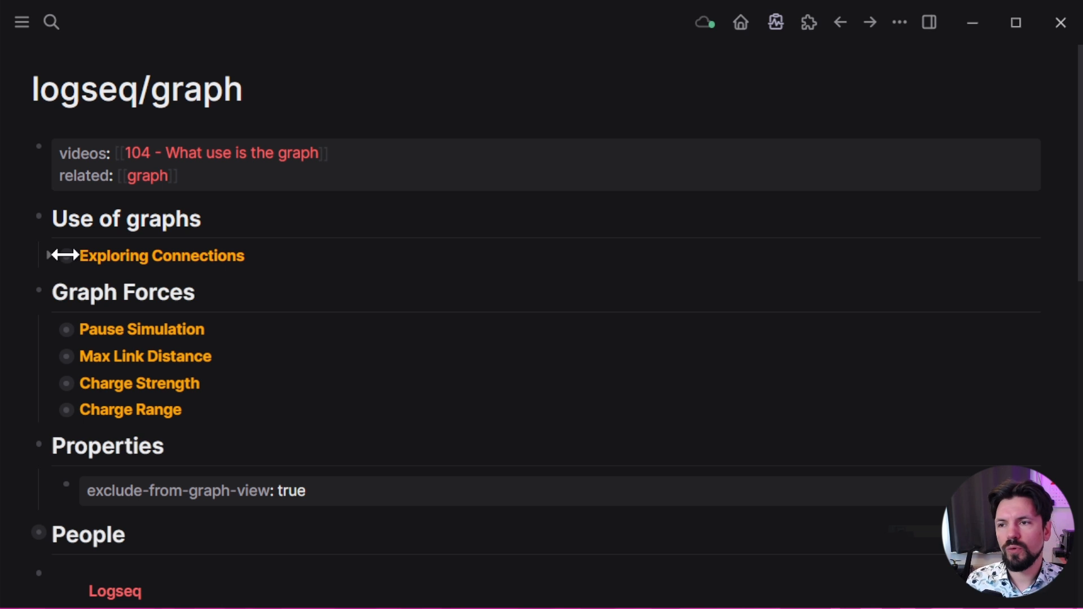
left_click(66, 255, "shift")
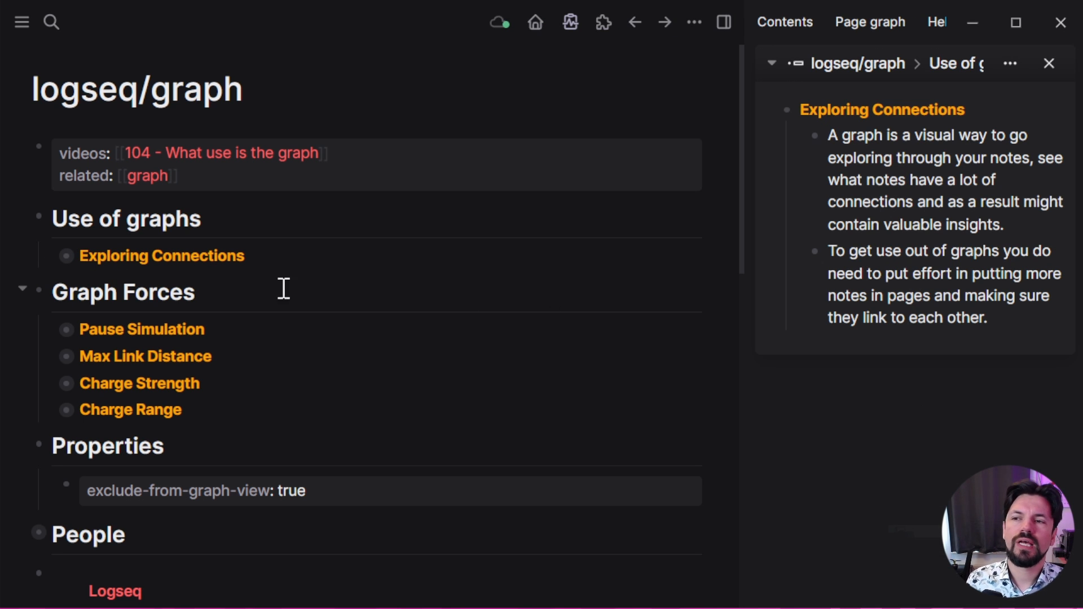
left_click(1048, 64)
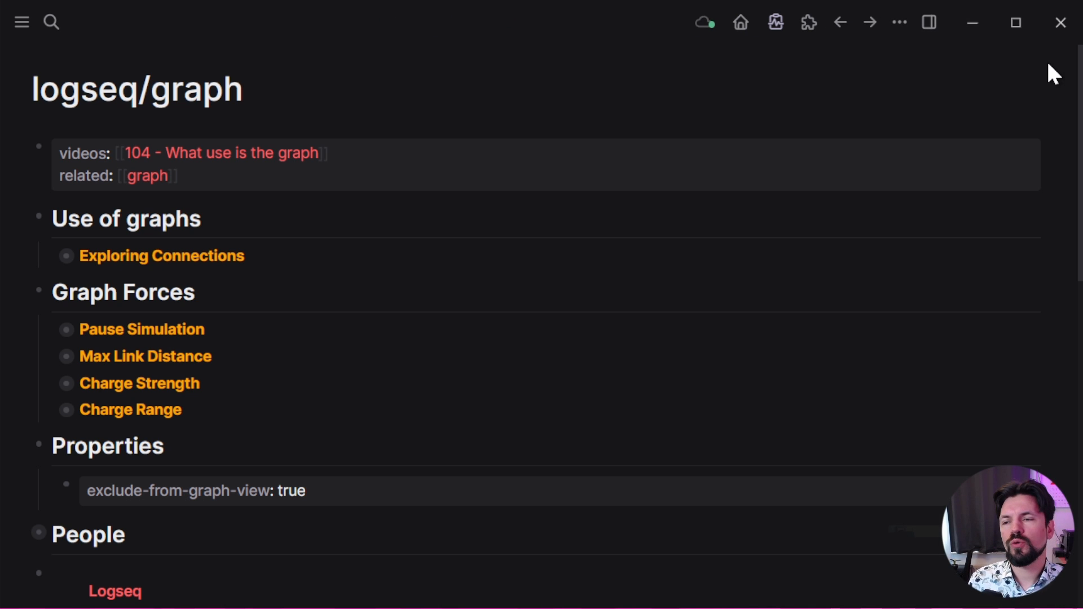
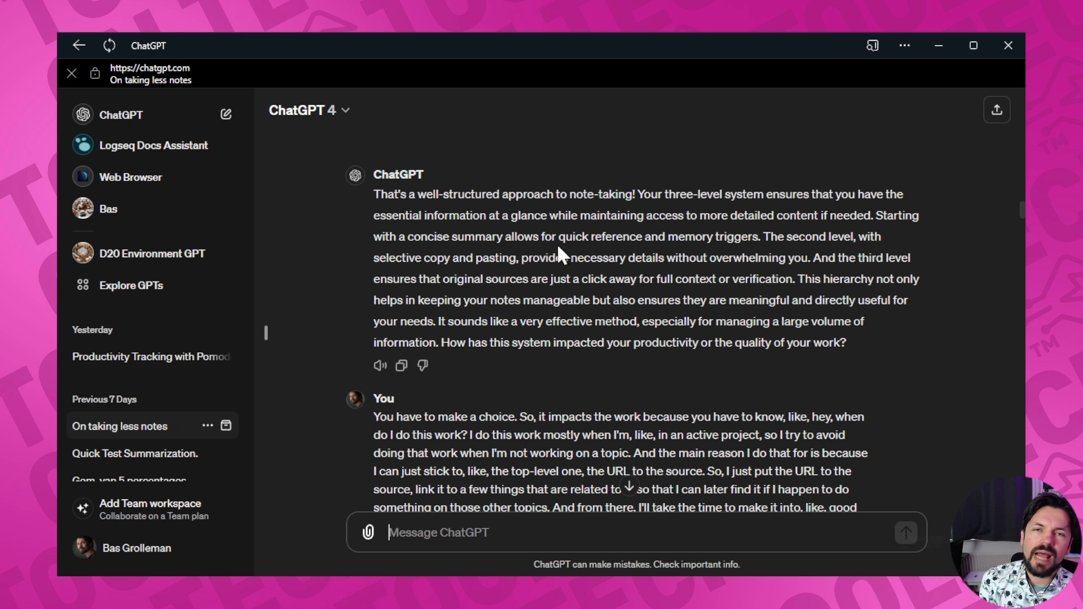
Review the "On taking less notes" conversation in ChatGPT, examining the Markdown bullet-list requests and the structured notes returned for them.
scroll(569, 242, "down", 1)
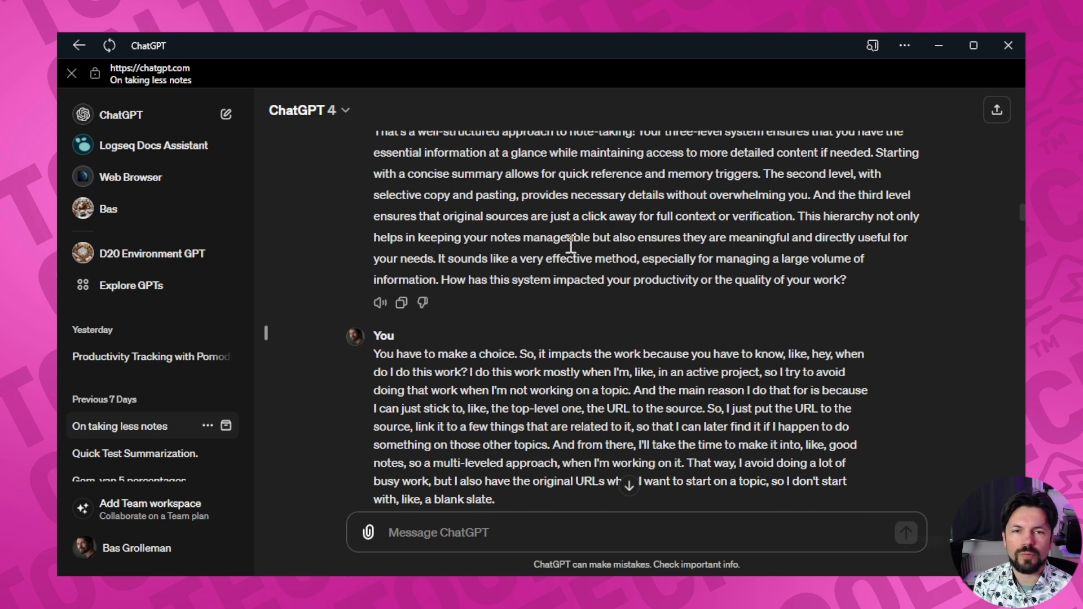
scroll(570, 244, "down", 5)
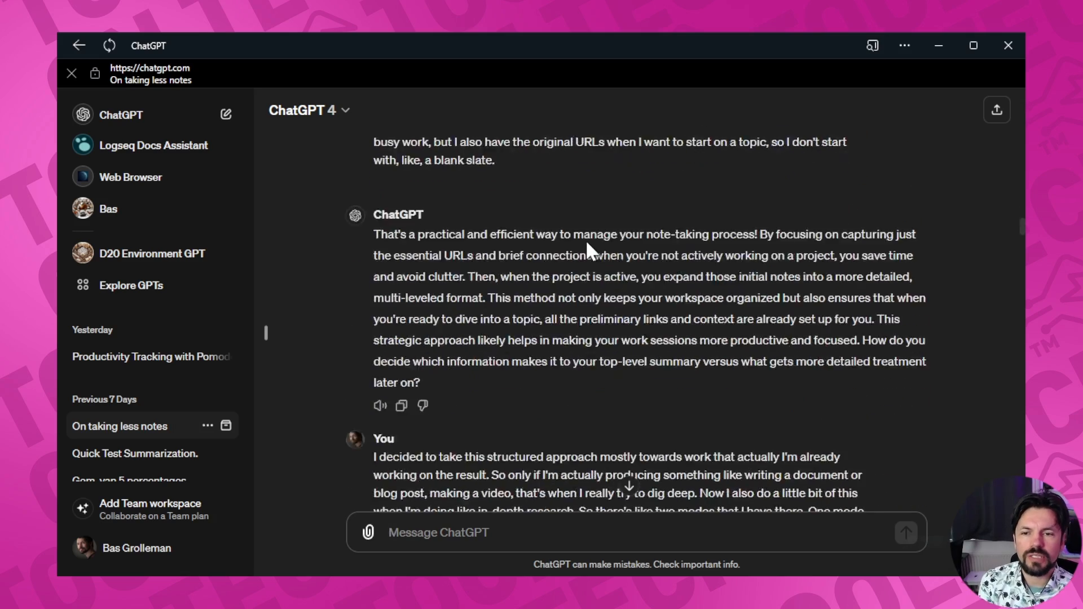
scroll(586, 241, "down", 15)
scroll(590, 244, "down", 8)
scroll(590, 245, "up", 3)
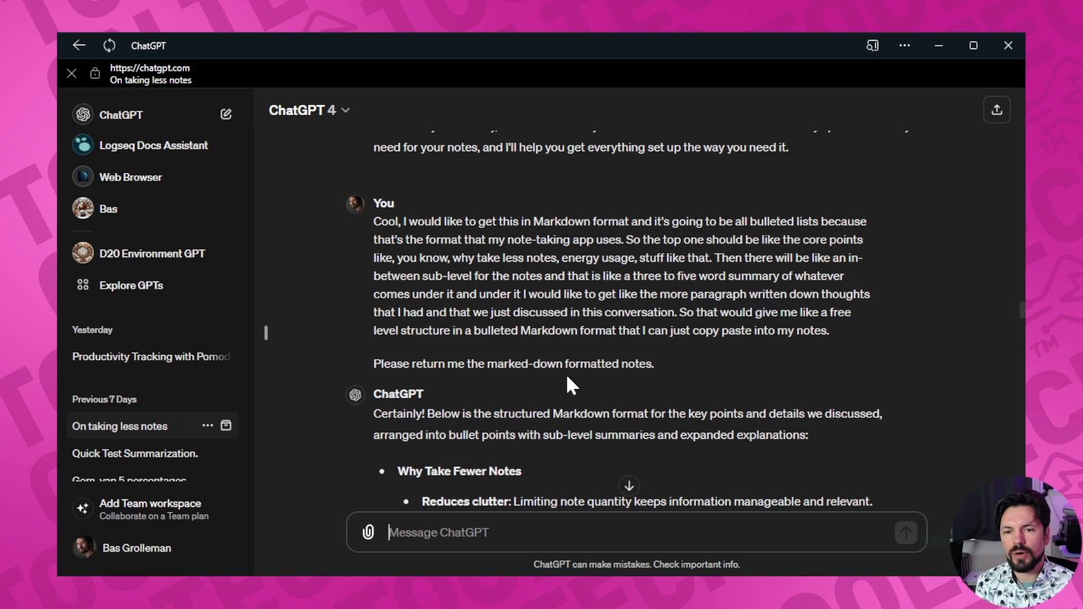
scroll(541, 279, "down", 3)
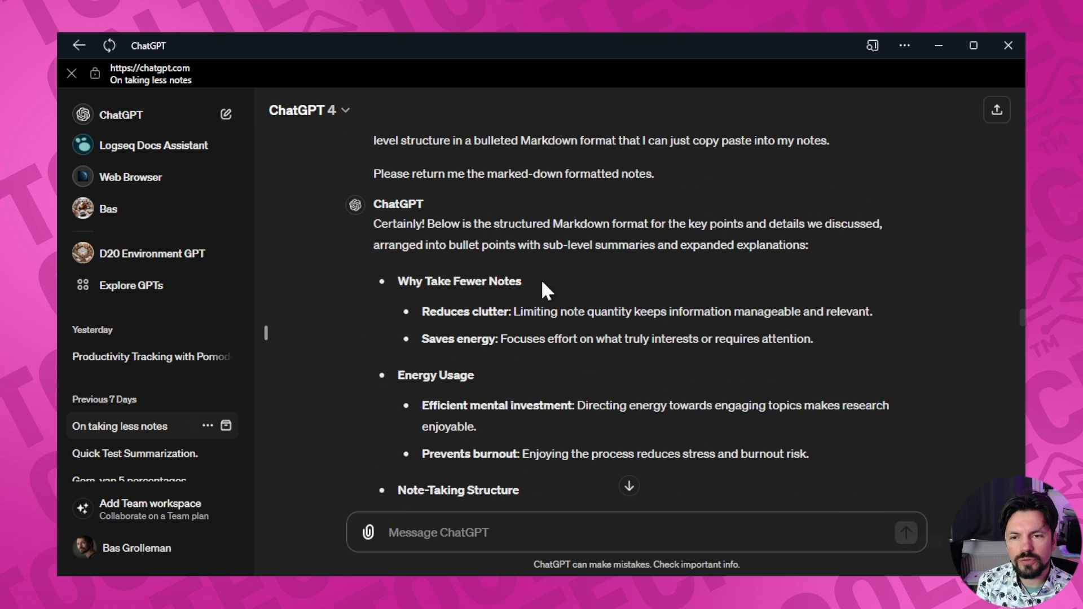
scroll(469, 244, "down", 4)
scroll(556, 320, "up", 2)
scroll(564, 357, "down", 1)
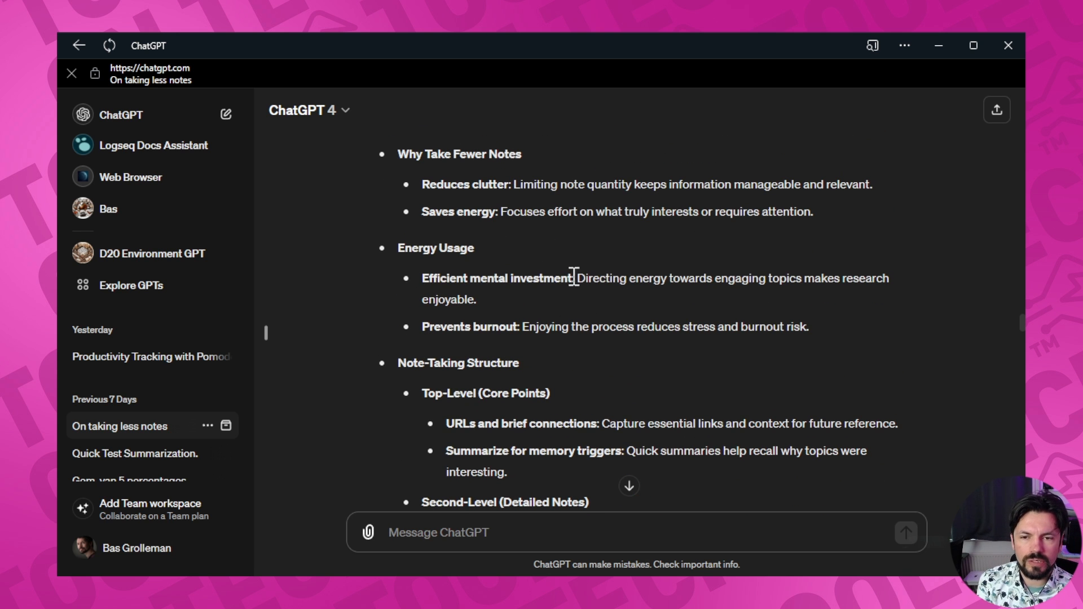
scroll(628, 294, "down", 7)
scroll(593, 381, "down", 2)
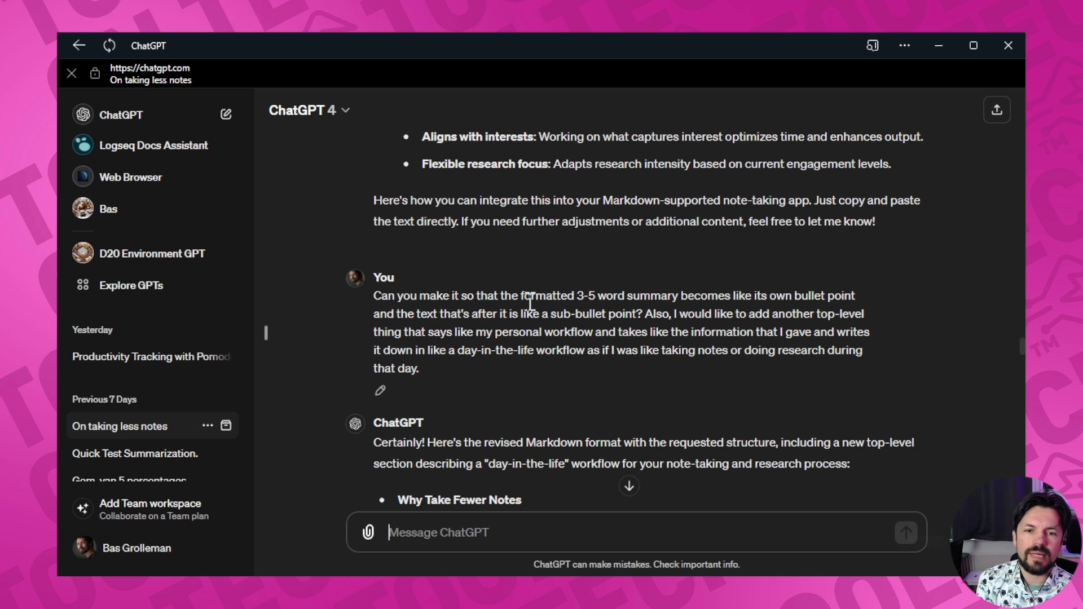
scroll(626, 349, "down", 4)
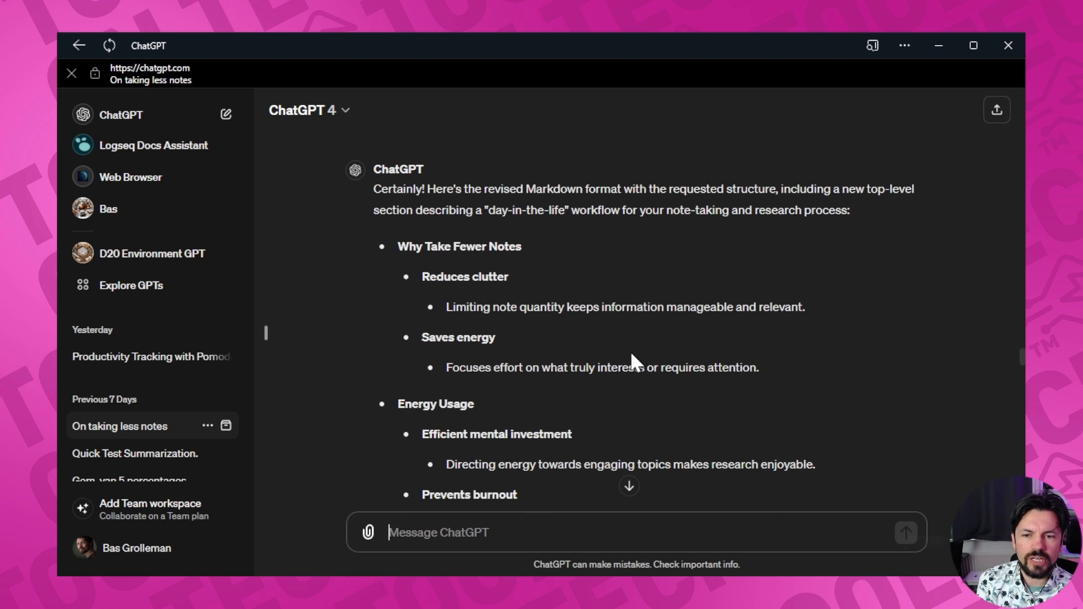
Ask for a reformat in which the lowest level uses as much text as needed to summarize the issue, matching what was said as closely as possible.
scroll(630, 285, "down", 15)
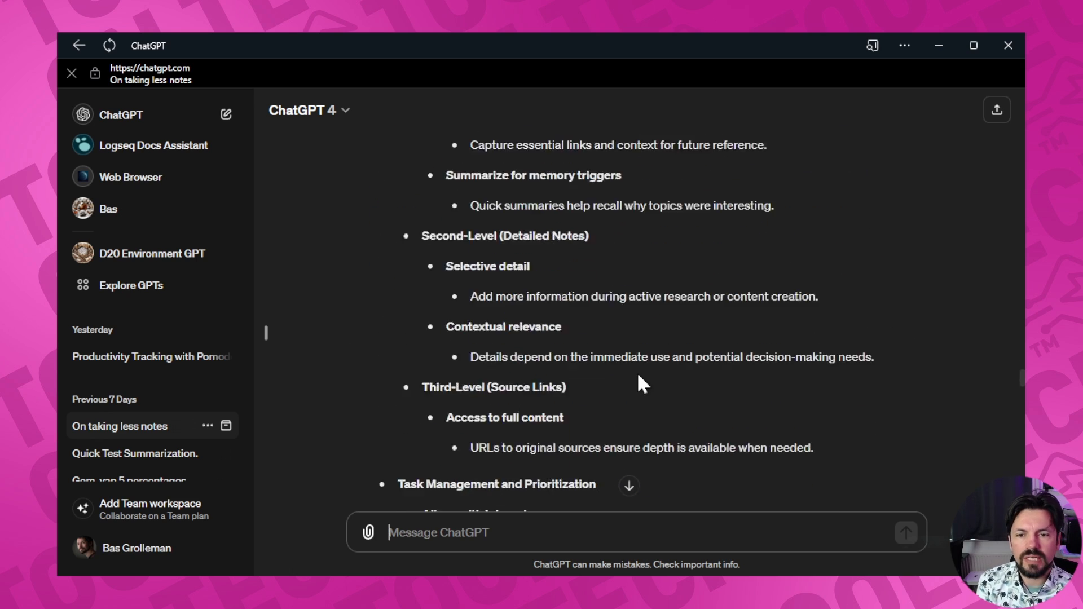
scroll(628, 362, "down", 15)
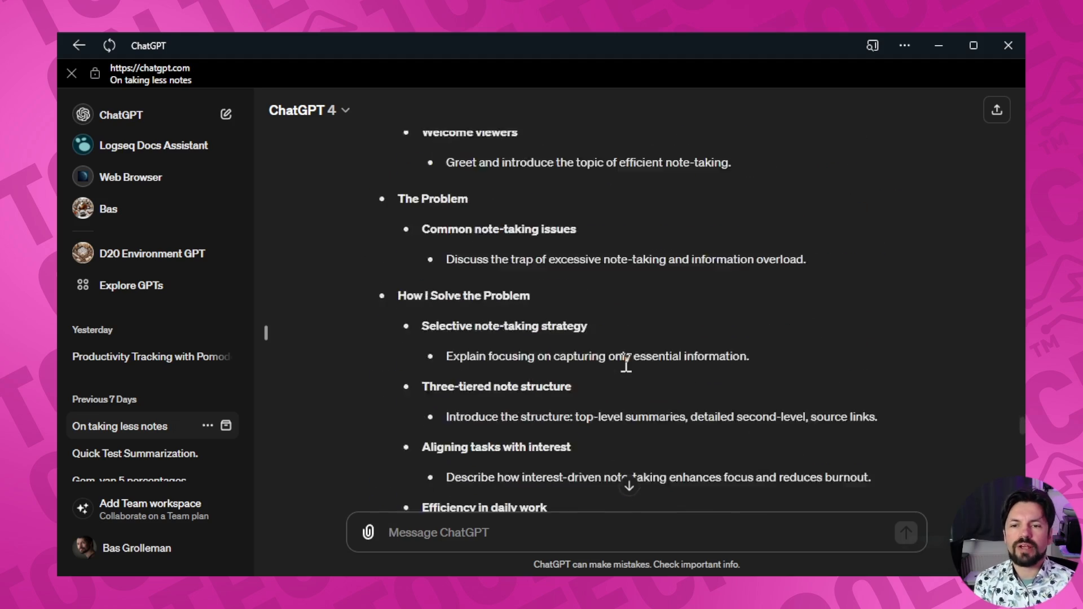
scroll(625, 363, "down", 15)
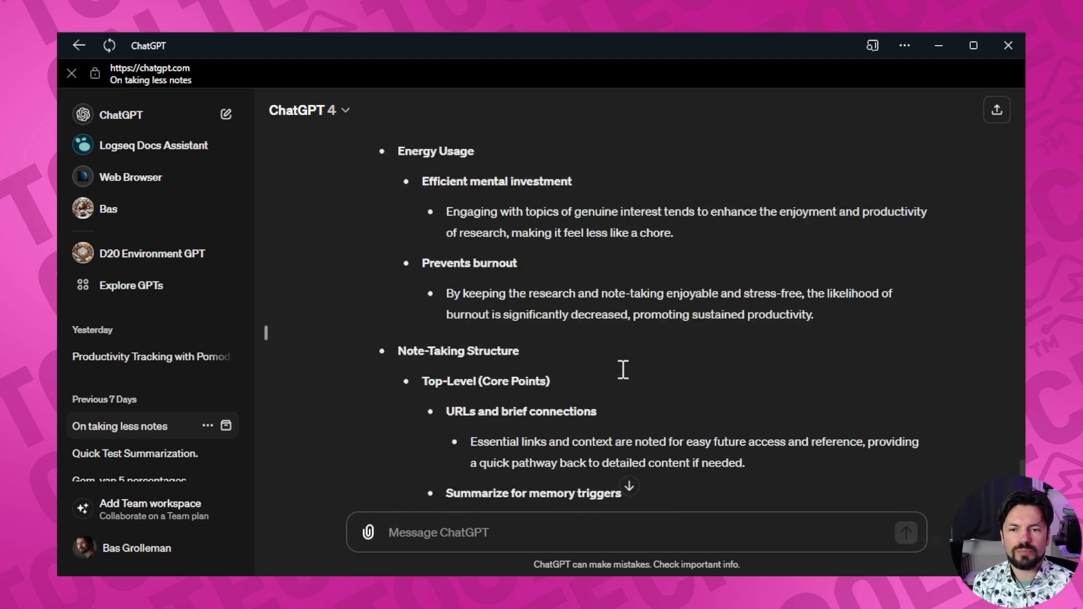
scroll(620, 375, "down", 8)
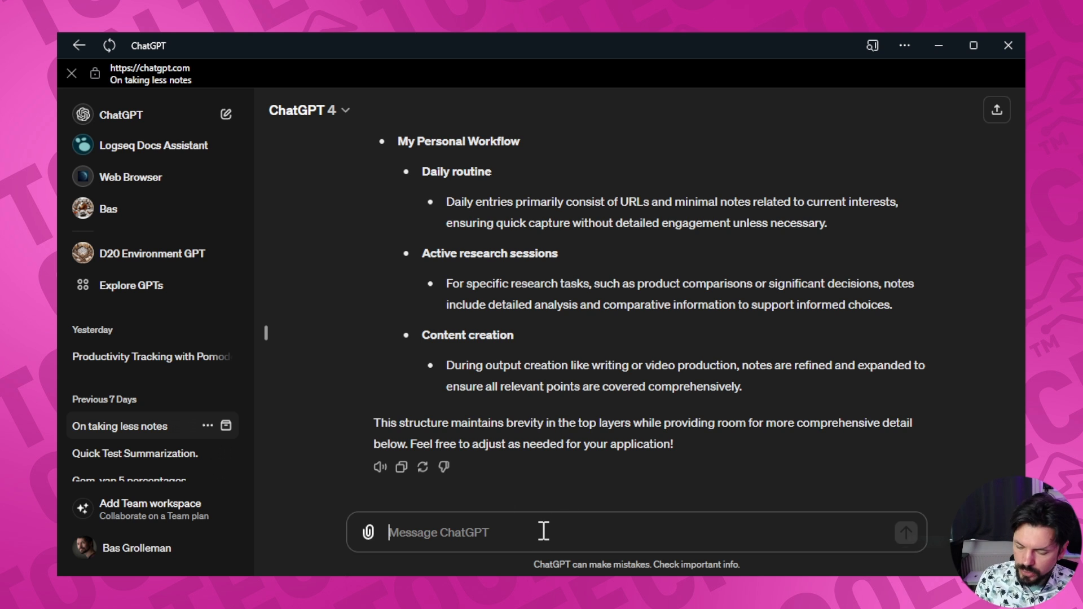
type("Can you reformat it a bit more so that the lowest level uses as much text as needed to summarize the issue, preferably matching what I said as close as possible.")
key("Return")
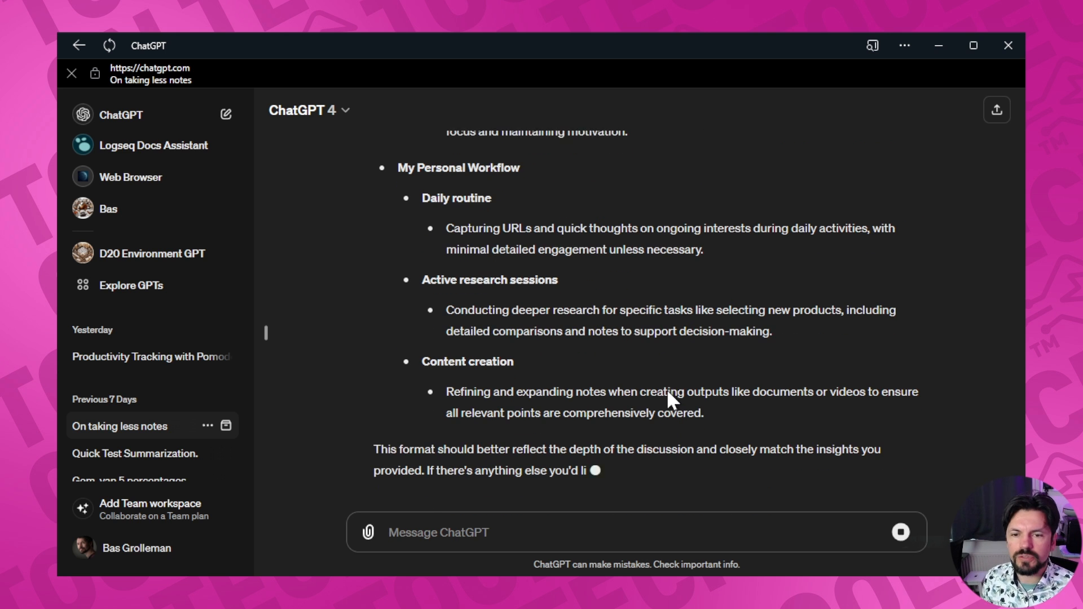
Review the restructured notes, and ask for the lowest level to be as detailed as possible, using multiple paragraphs.
scroll(669, 390, "up", 15)
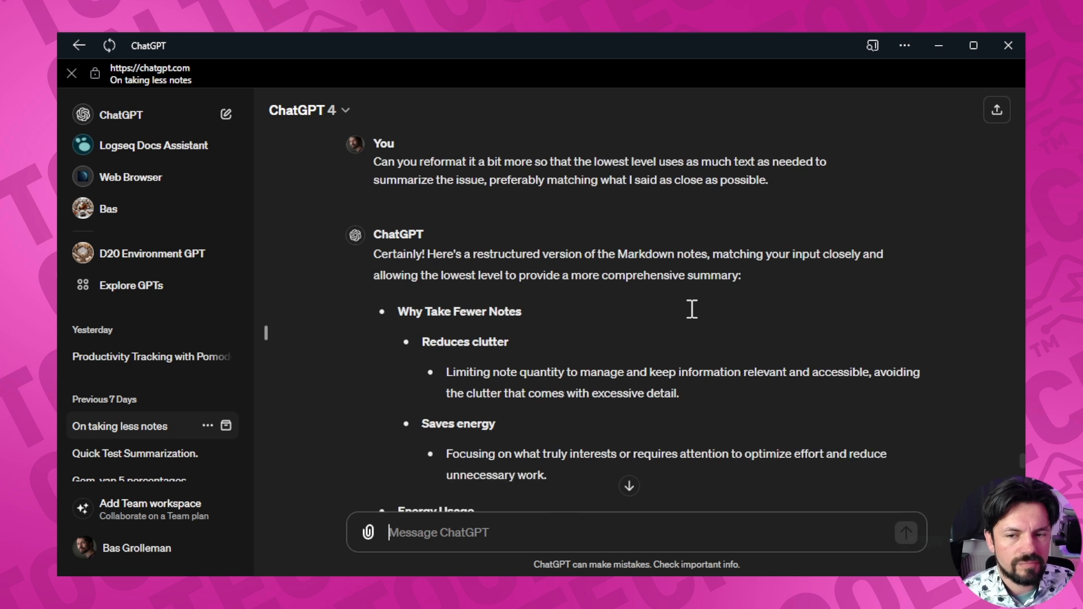
scroll(689, 308, "down", 1)
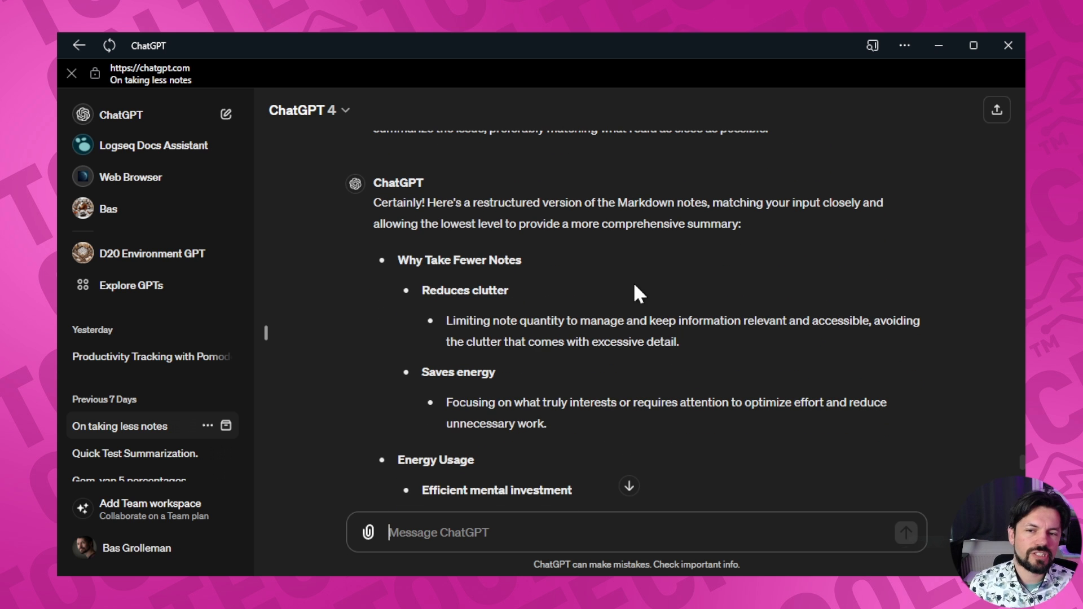
scroll(630, 287, "down", 5)
scroll(629, 302, "down", 12)
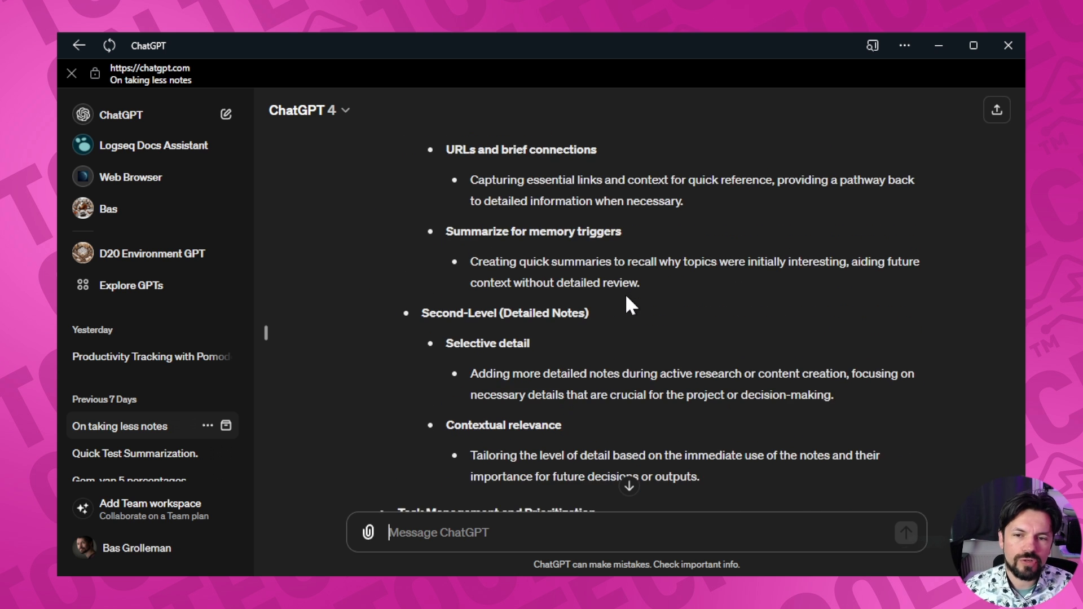
scroll(621, 296, "down", 2)
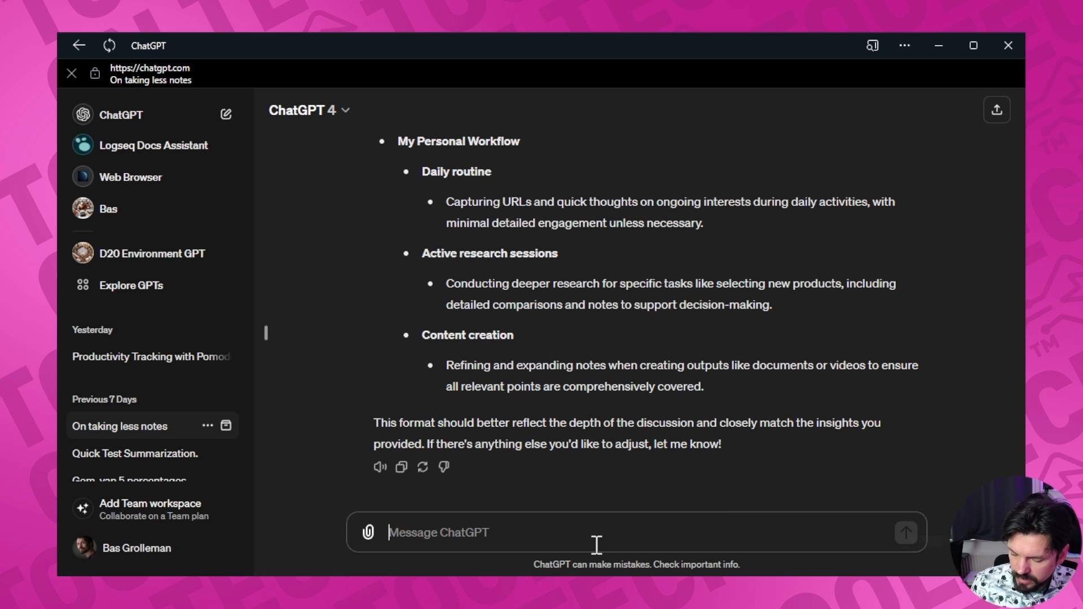
type("Can the lowest level be as detailed as possible, use multiple paragraphs")
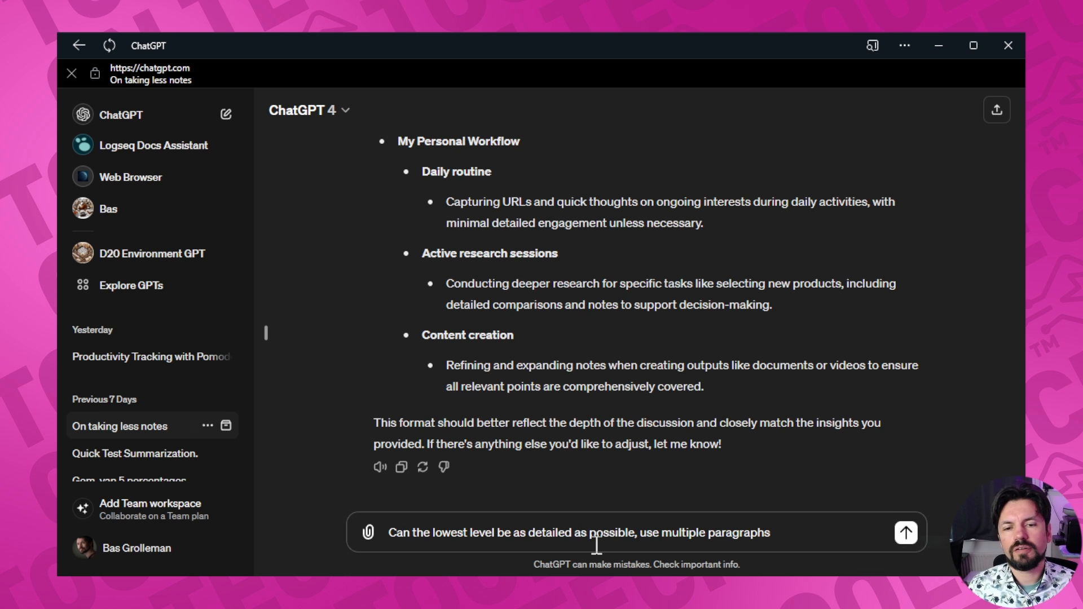
key("Return")
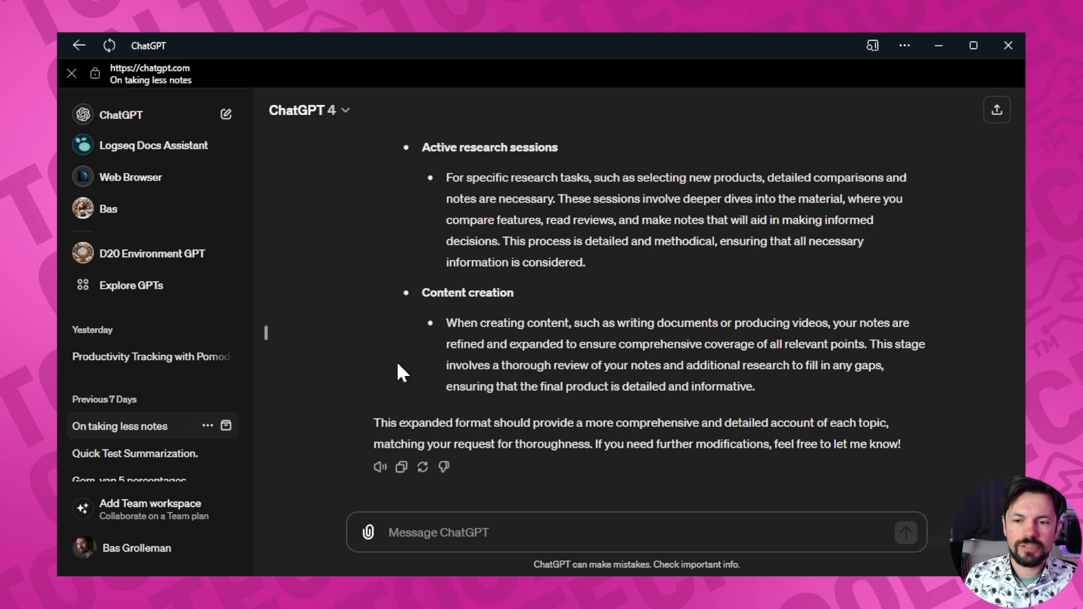
Copy the expanded ChatGPT response and paste it into the empty "On taking less notes" page in Logseq.
left_click(401, 467)
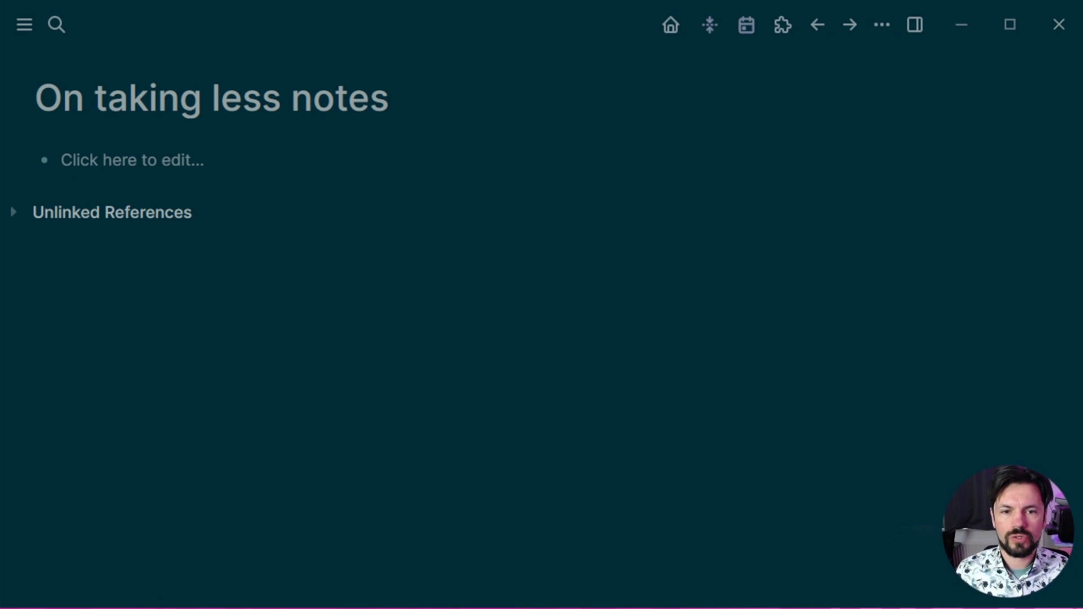
left_click(127, 156)
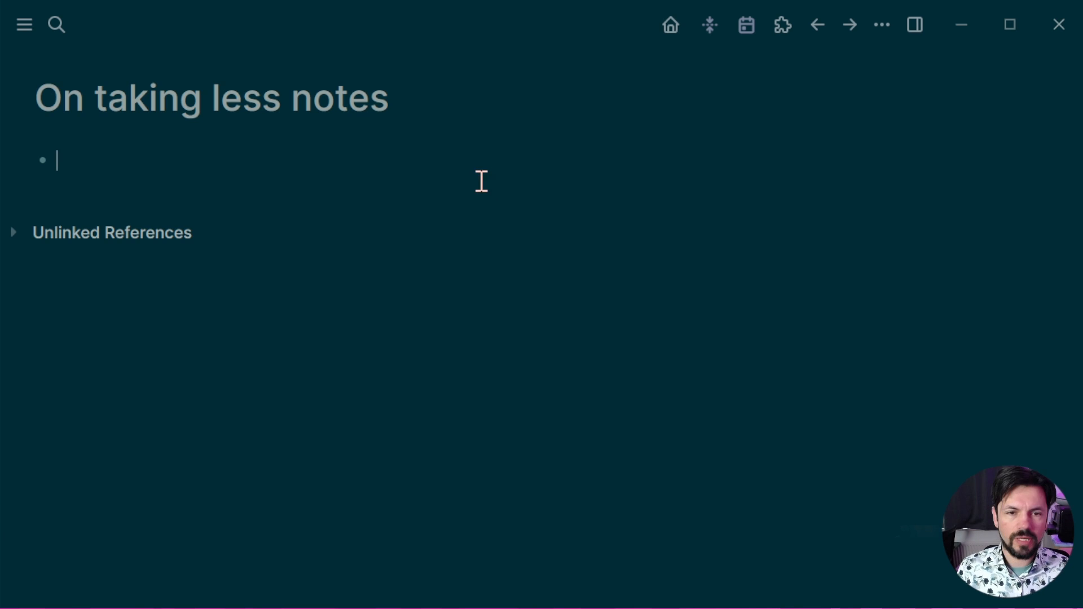
key("ctrl+v")
scroll(339, 344, "up", 15)
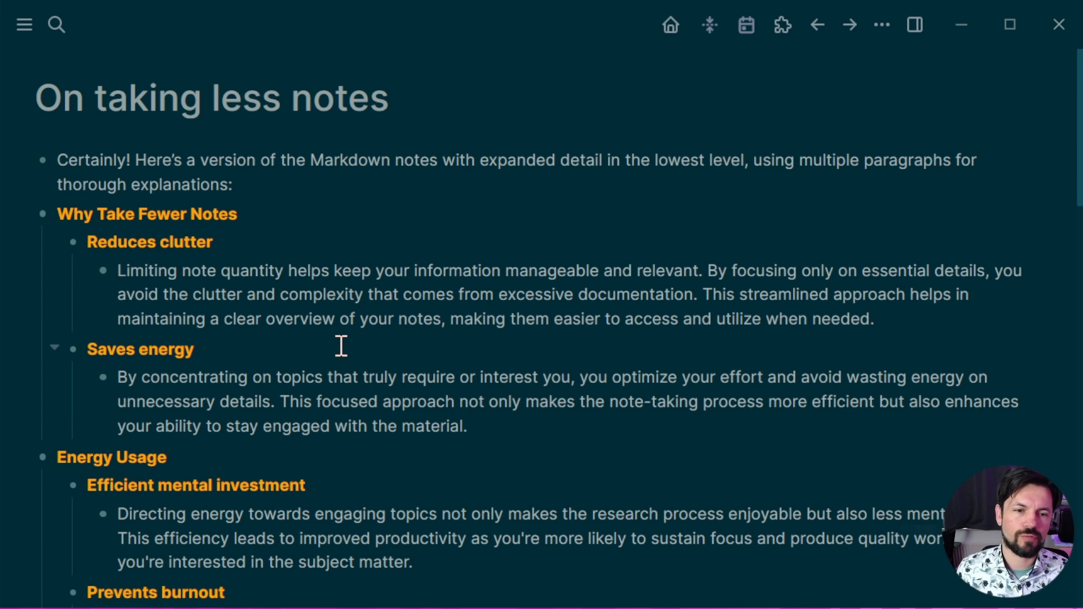
Delete the introductory "Certainly! Here's a version of the Markdown notes" block above Why Take Fewer Notes.
left_click(261, 185)
key("shift+Up")
key("shift+Up")
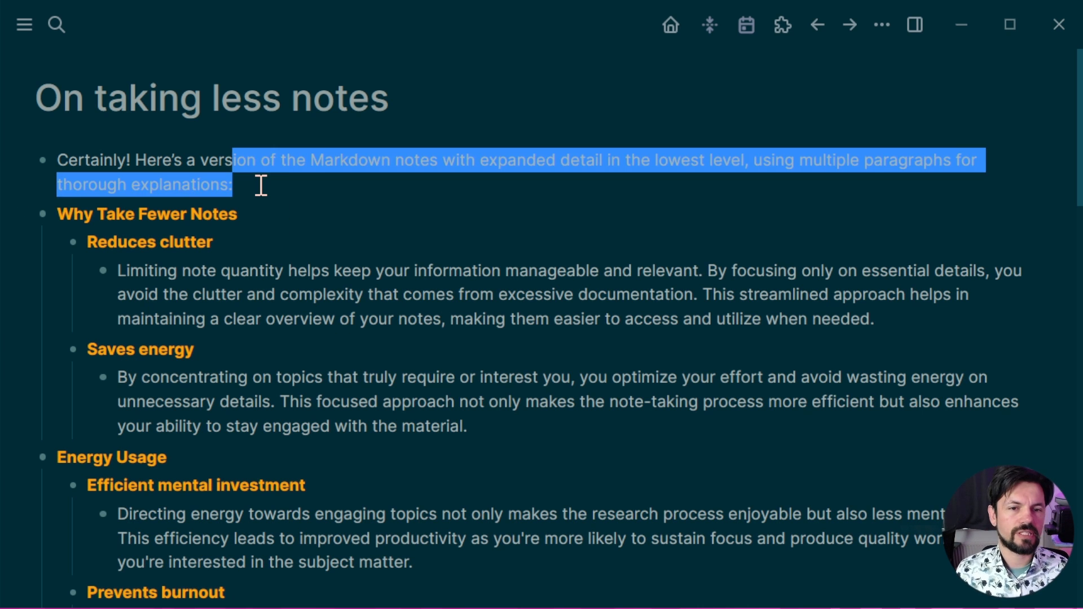
key("BackSpace")
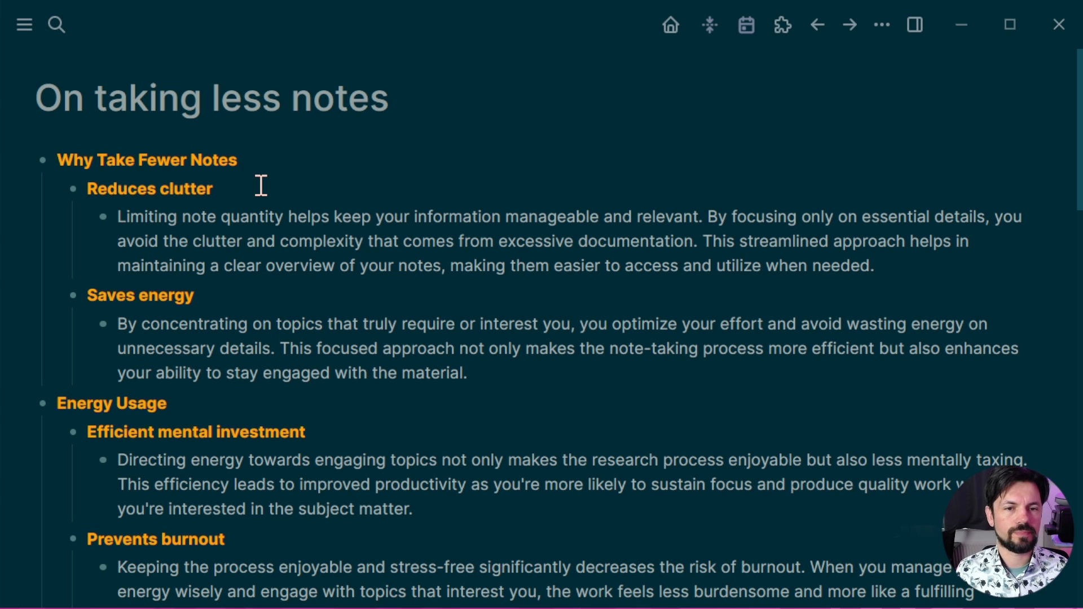
left_click(245, 160)
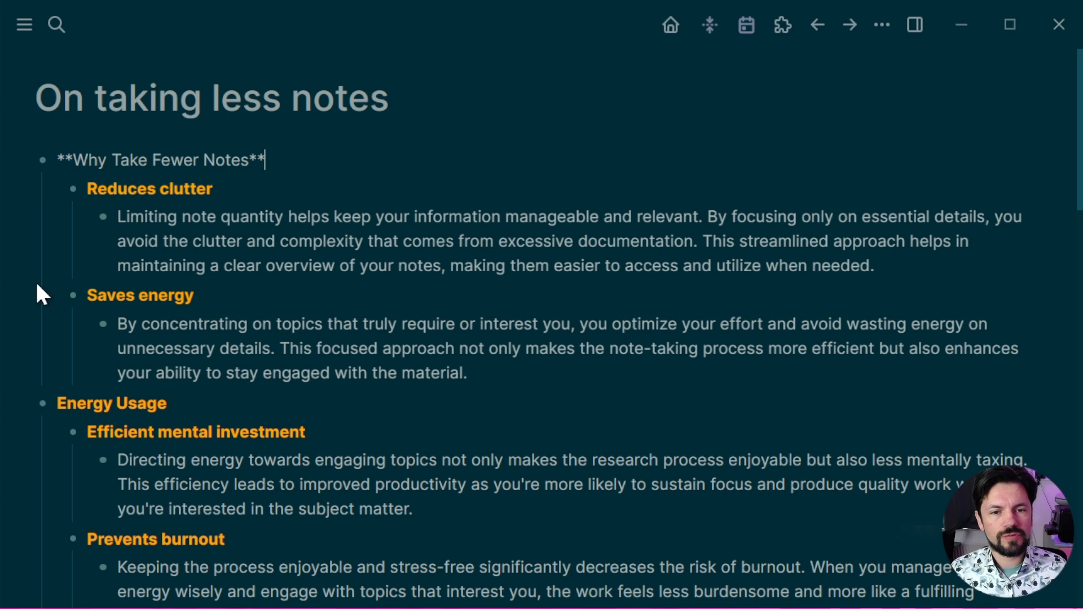
Collapse the sub-blocks under all five main headings, from Why Take Fewer Notes through My Personal Workflow.
left_click(46, 296)
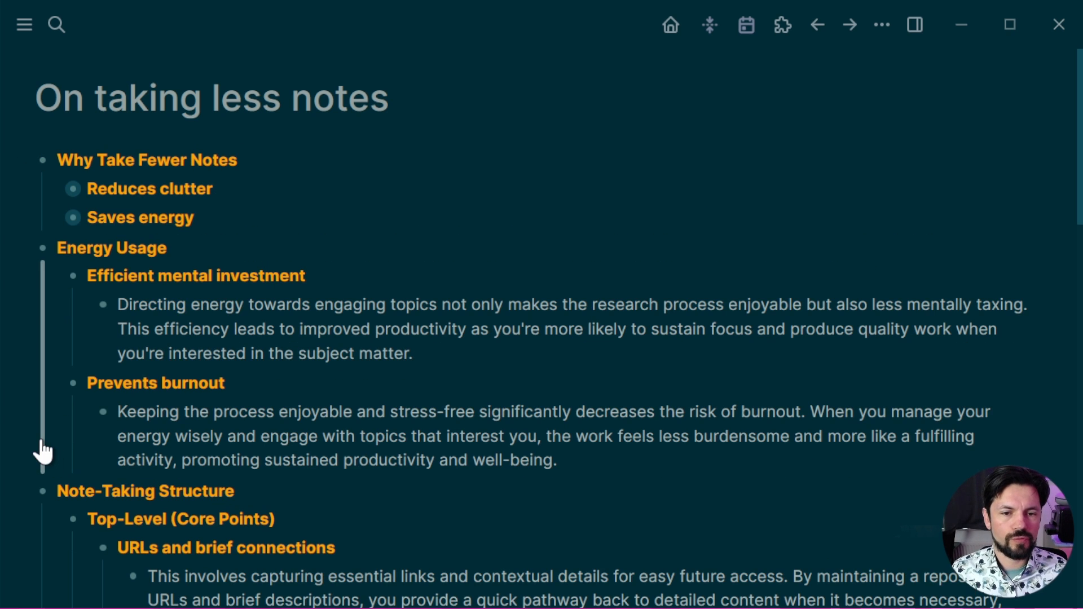
left_click(42, 442)
left_click(43, 503)
scroll(58, 428, "down", 5)
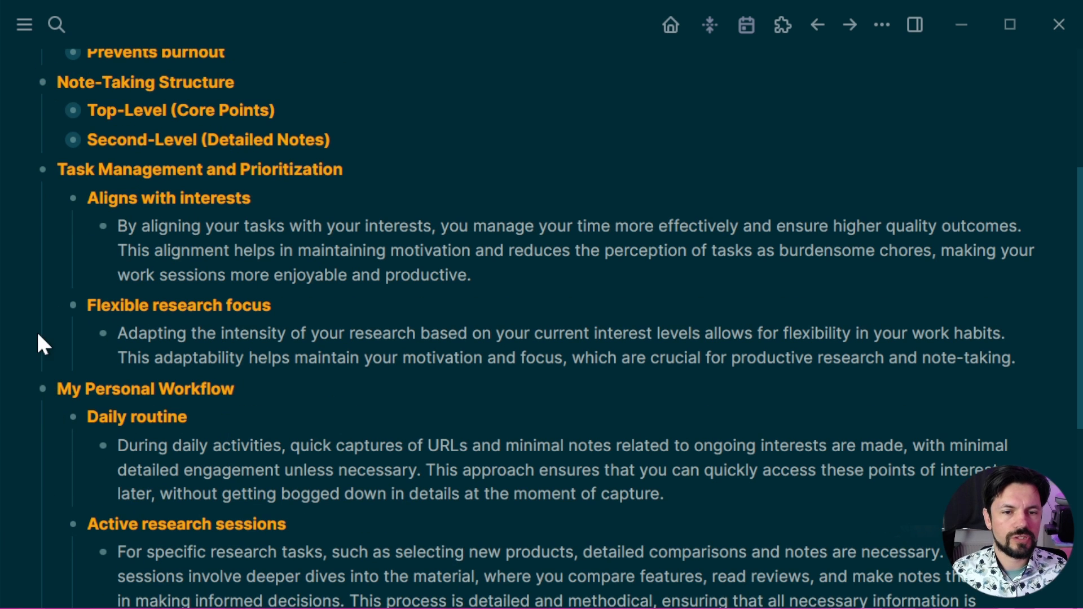
left_click(39, 338)
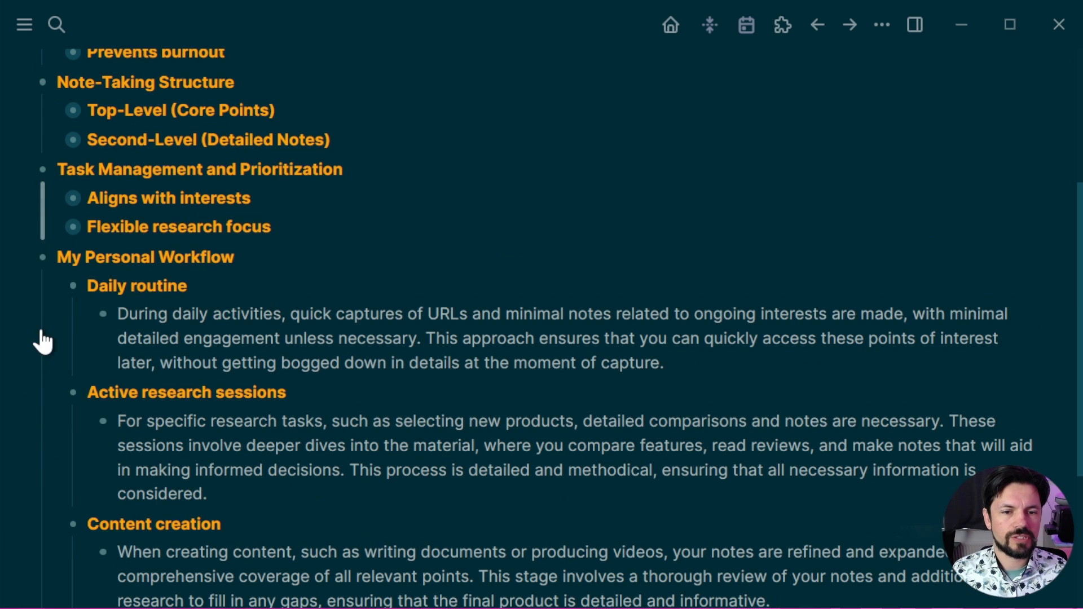
left_click(42, 447)
scroll(446, 525, "up", 3)
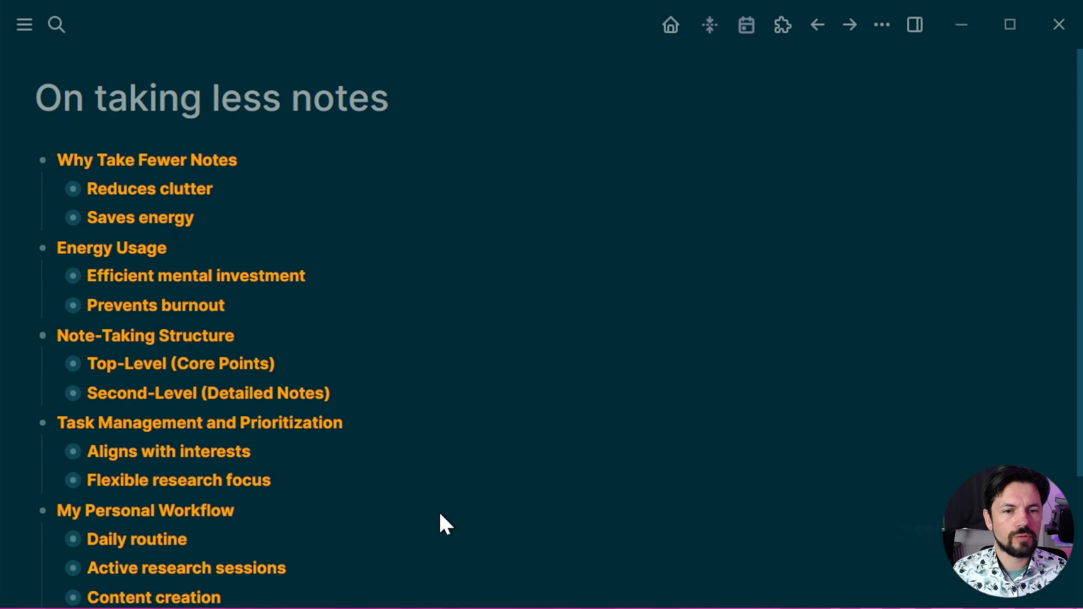
Expand Reduces clutter and add the block "Having less notes means spending less time digging through it and easier to clean up on a later date/time".
left_click(55, 188)
left_click(249, 218)
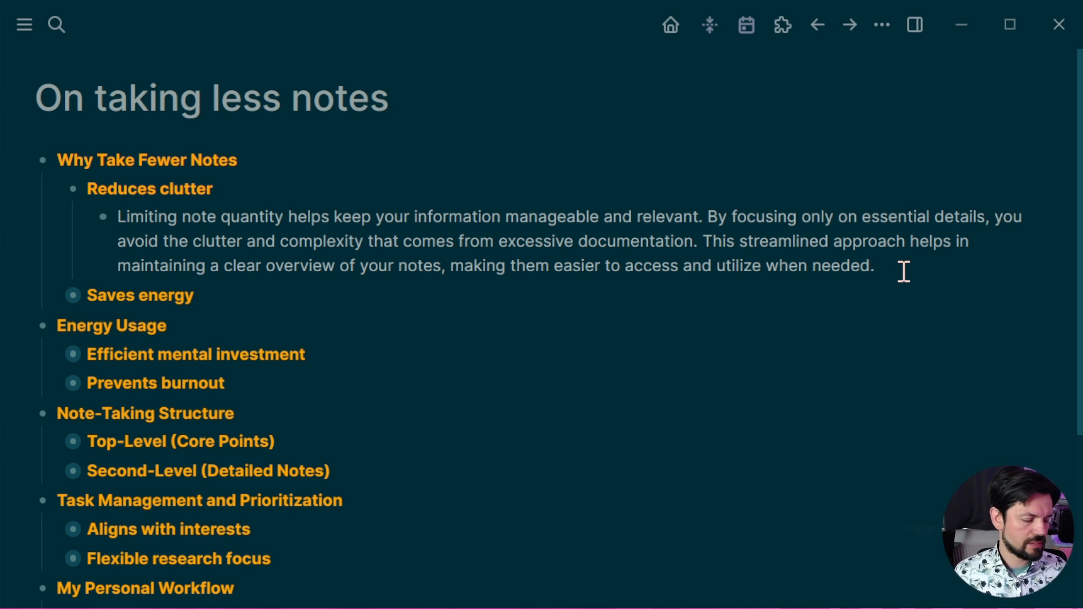
key("Return")
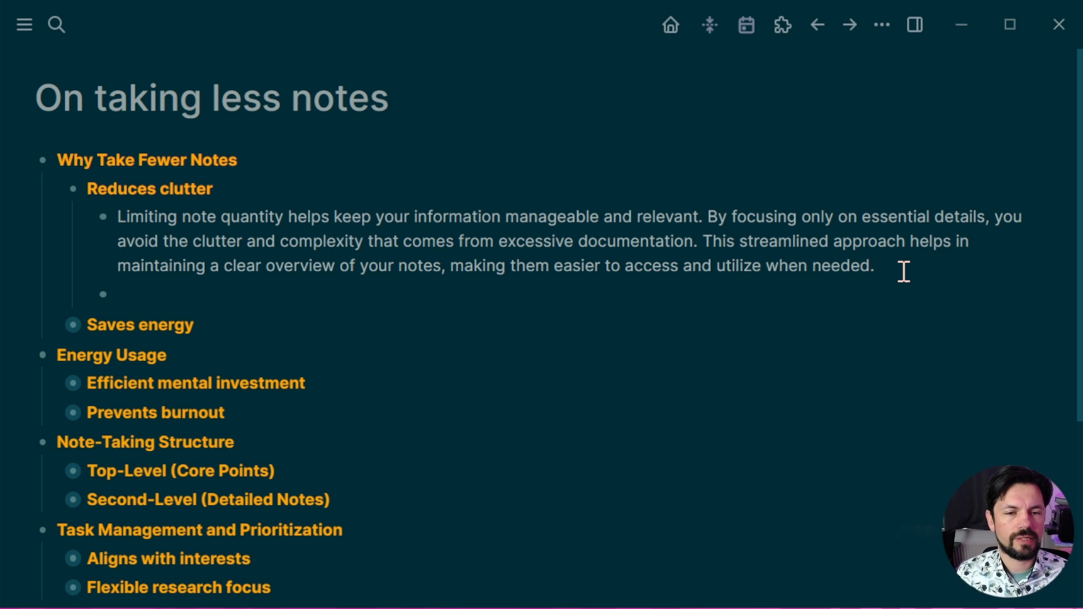
type("Having less neto")
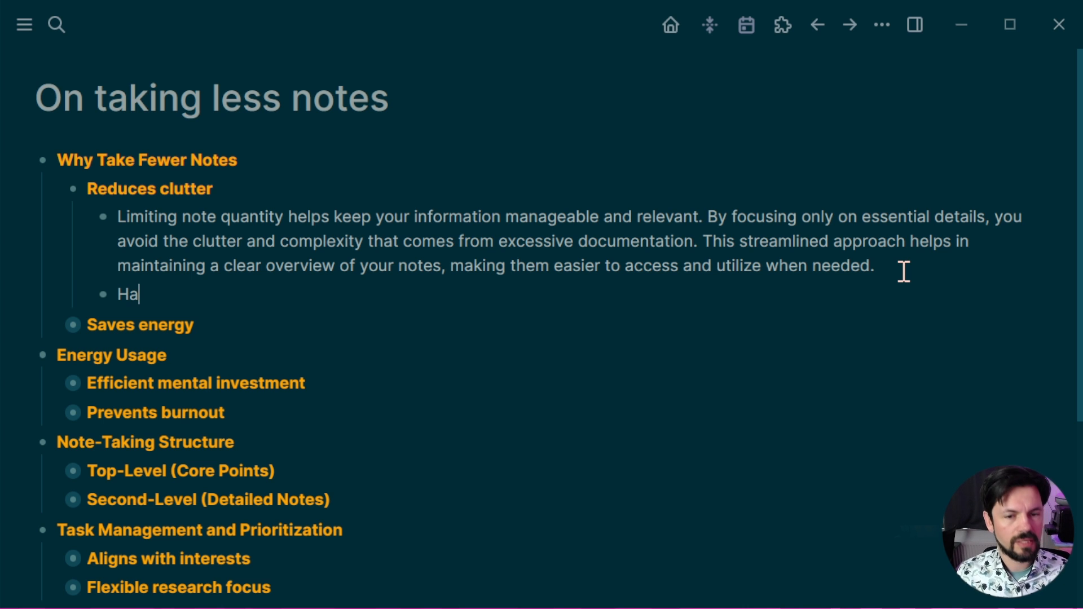
key("BackSpace")
key("BackSpace")
type("tes means spen")
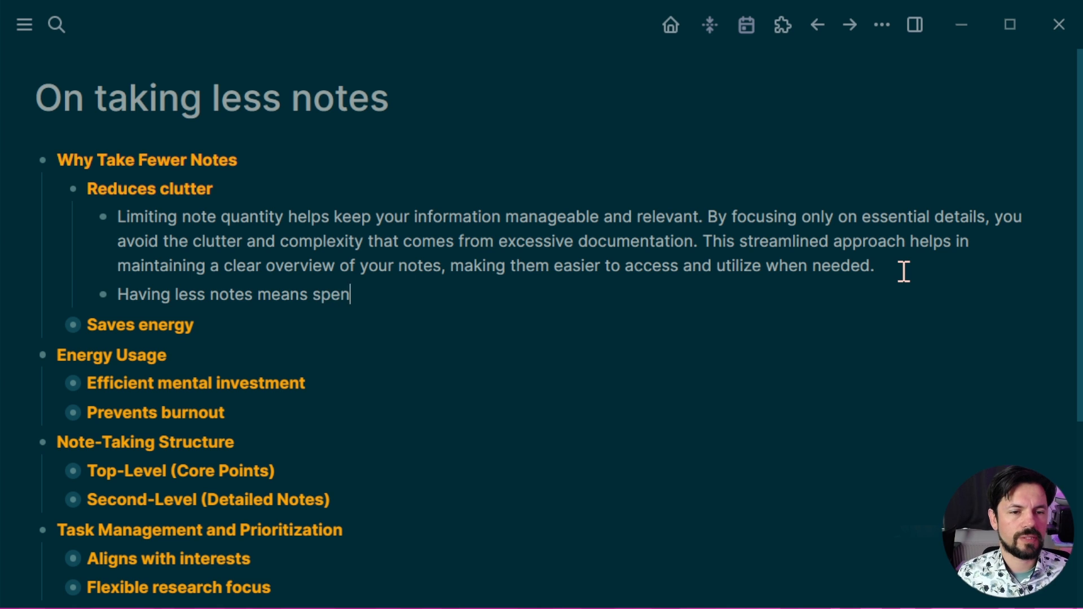
type("ding less time digging through it,")
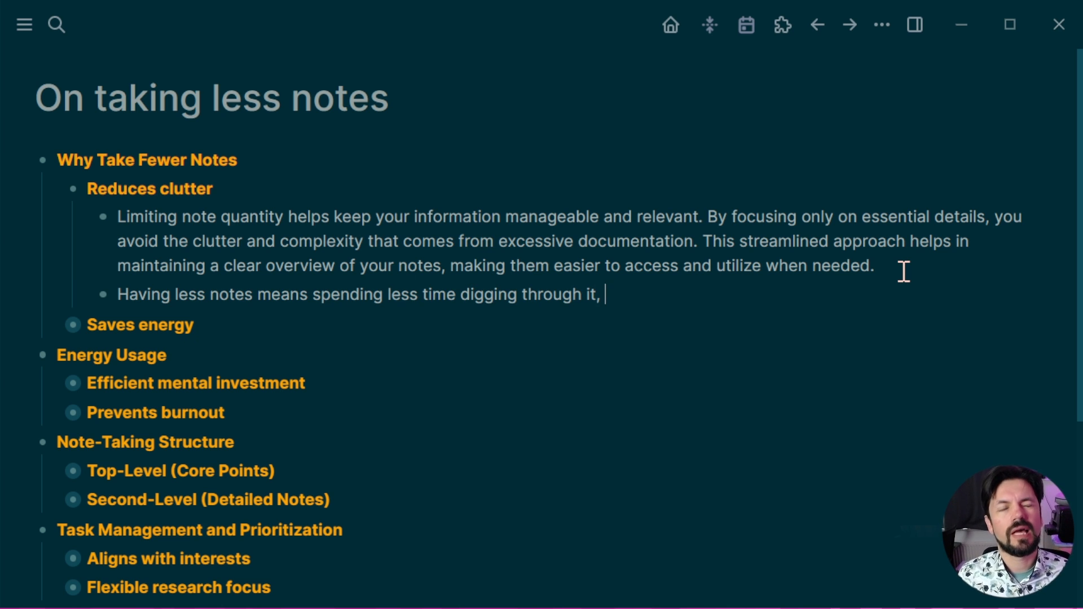
key("BackSpace")
key("BackSpace")
type(" and ")
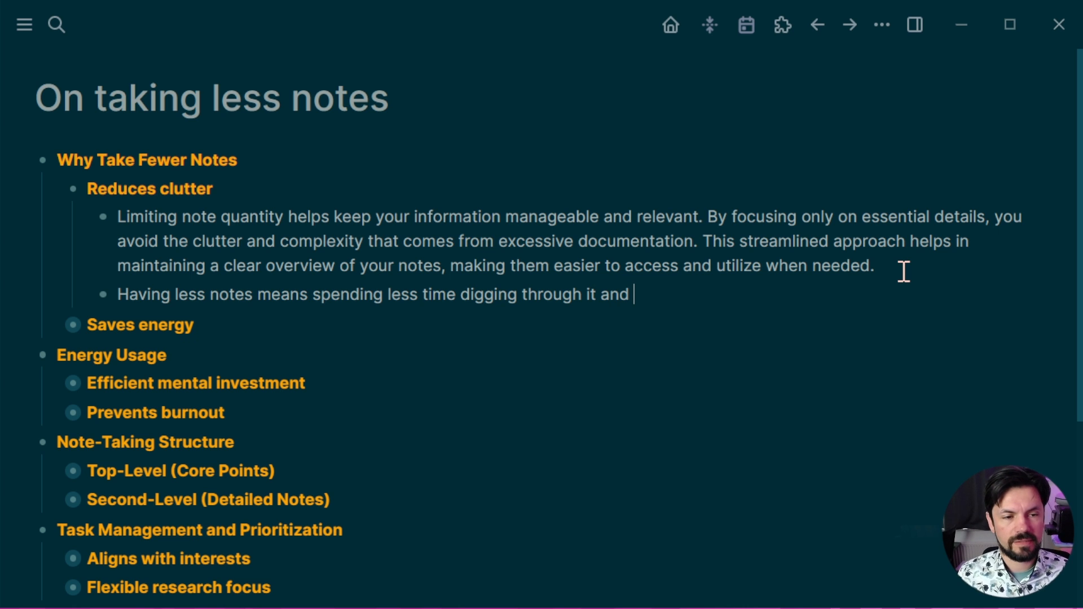
type("easier to ")
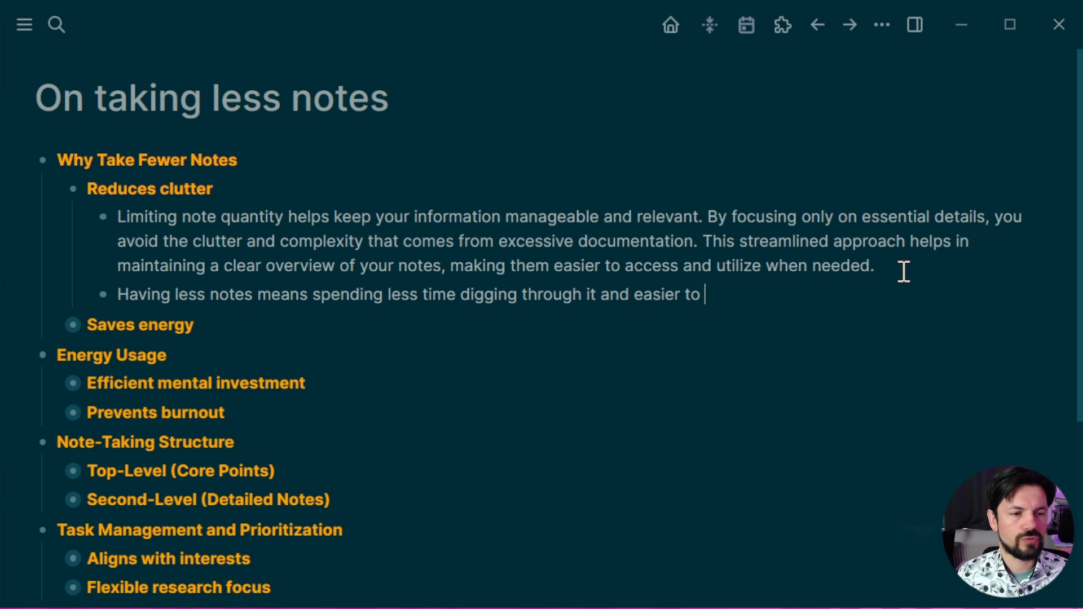
type("clean up on a lat")
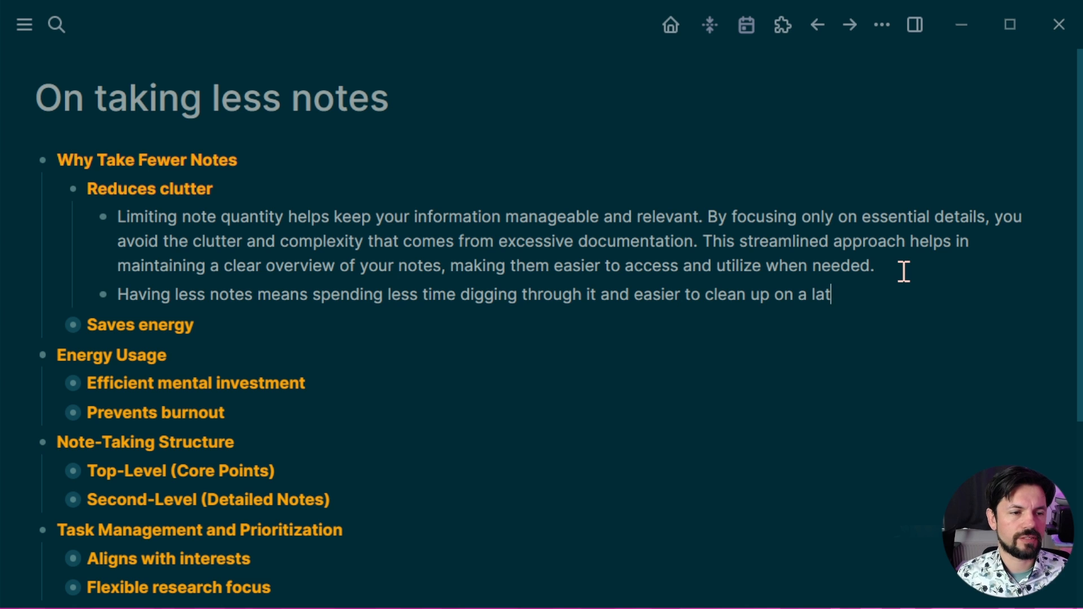
type("er date/time")
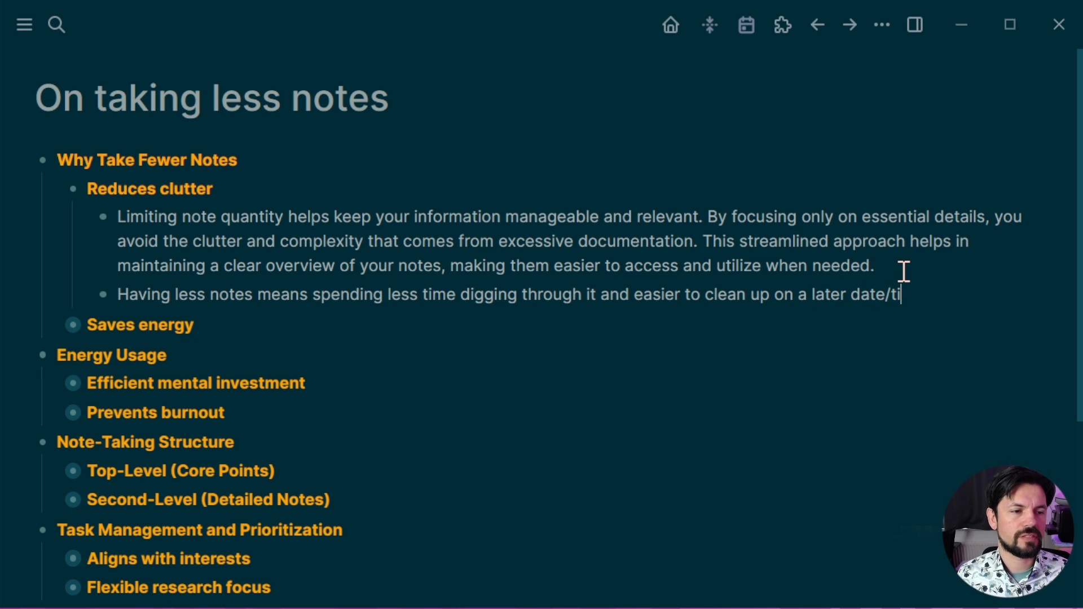
Delete the generated "Limiting note quantity" paragraph under Reduces clutter, keeping only the self-written block.
key("Up")
key("Up")
key("Up")
left_click_drag(903, 271, 129, 211)
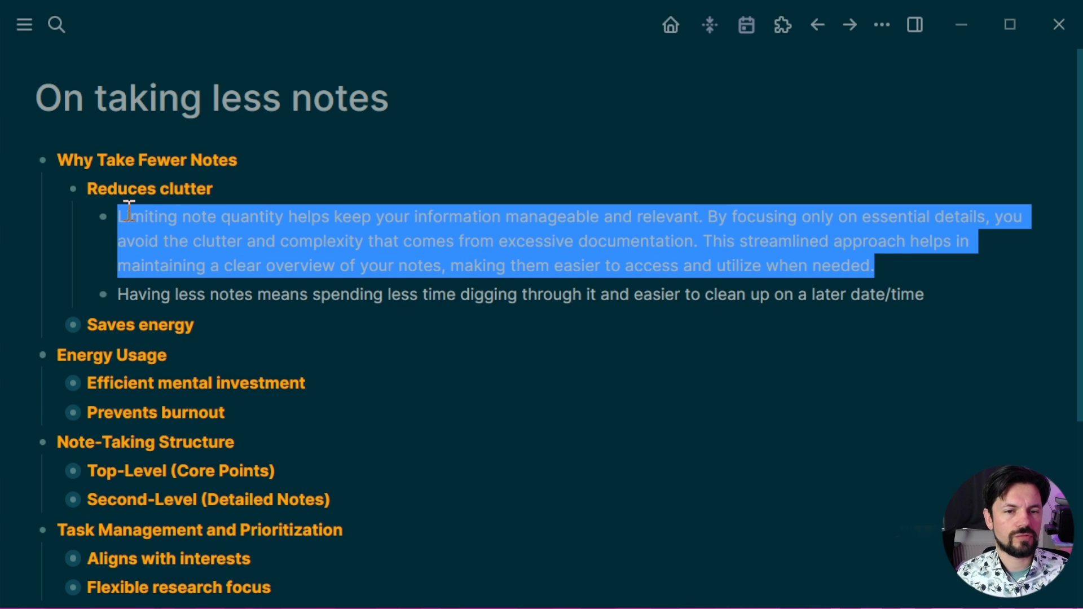
key("BackSpace")
key("Delete")
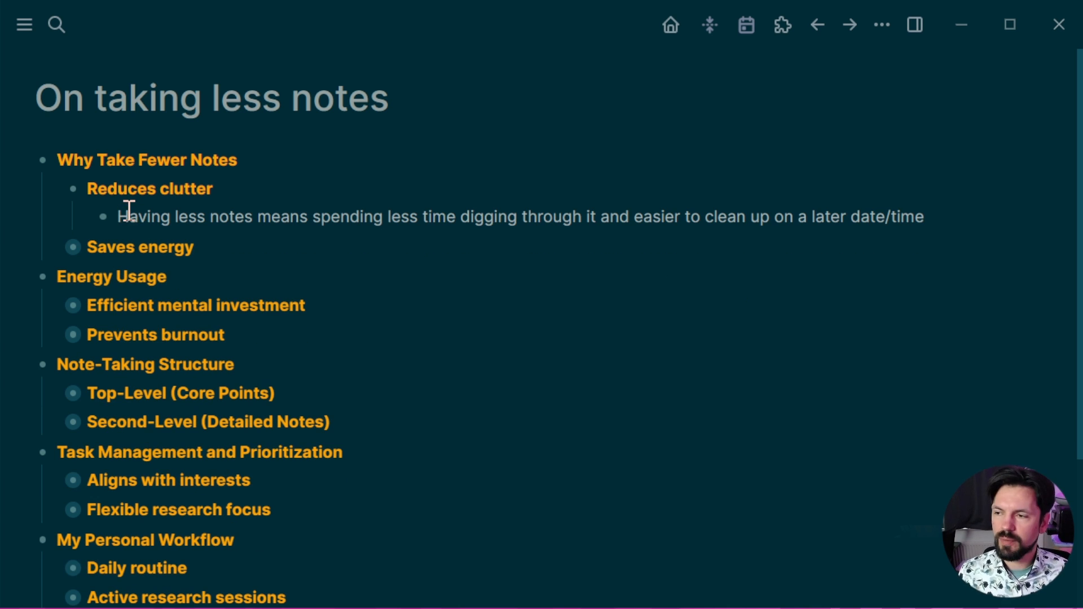
Collapse Reduces clutter and expand Saves energy to show its generated paragraph.
left_click(54, 188)
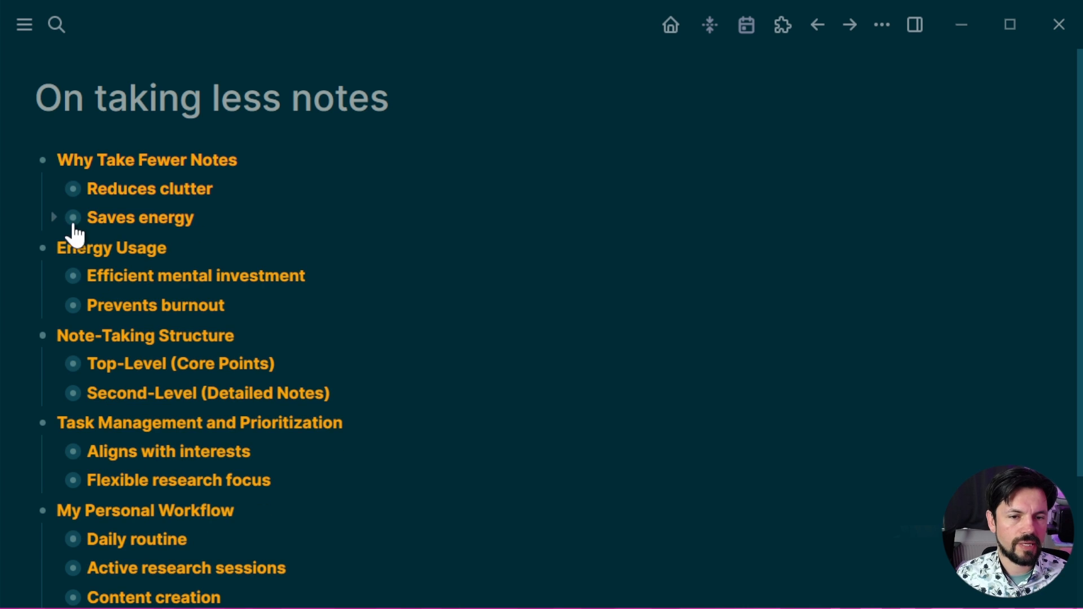
left_click(55, 218)
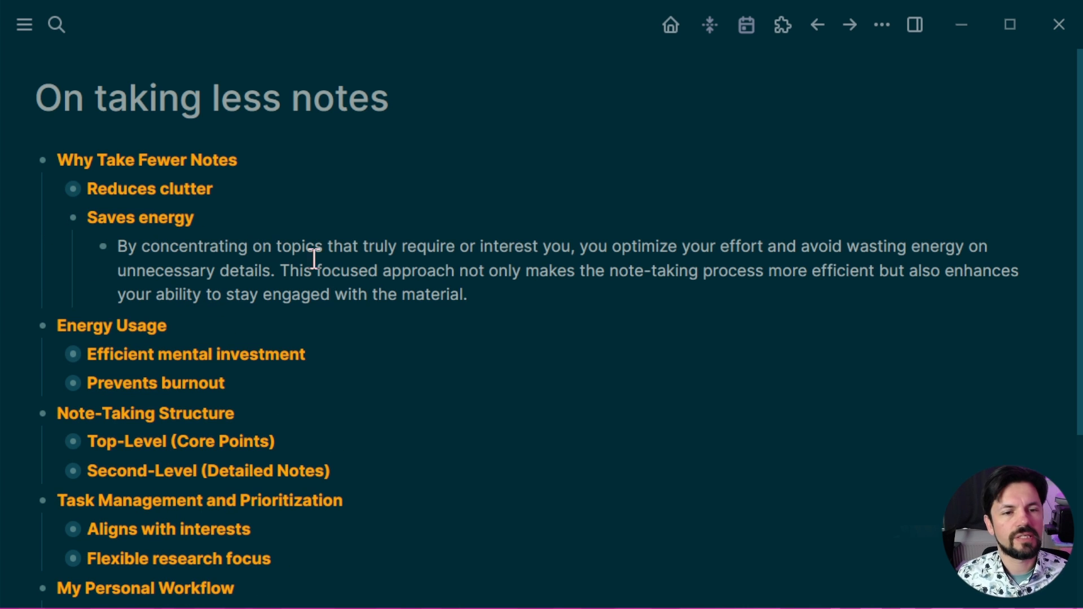
left_click(525, 292)
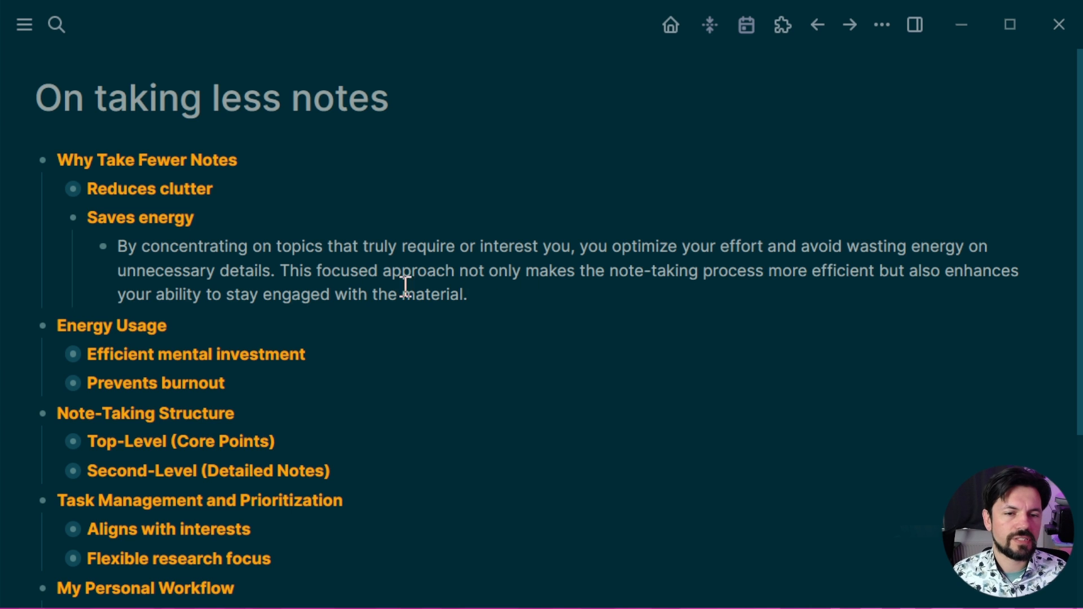
Bold "concentrating", "interest you", "optimize" and "energy" in the generated paragraph under Saves energy, and collapse Saves energy.
double_click(180, 244)
key("ctrl+b")
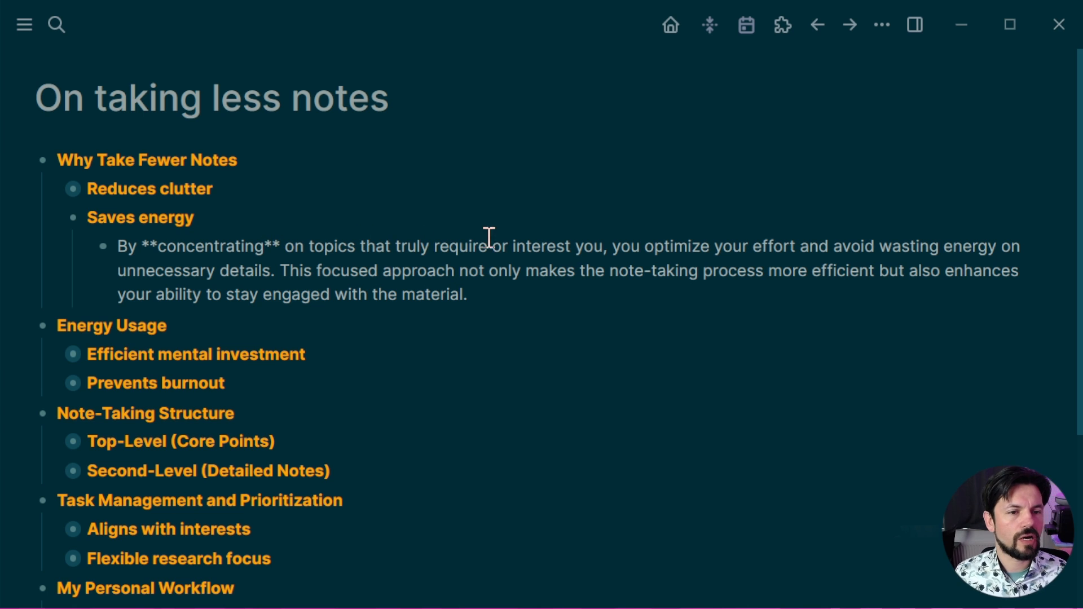
double_click(546, 248)
left_click_drag(546, 248, 583, 249)
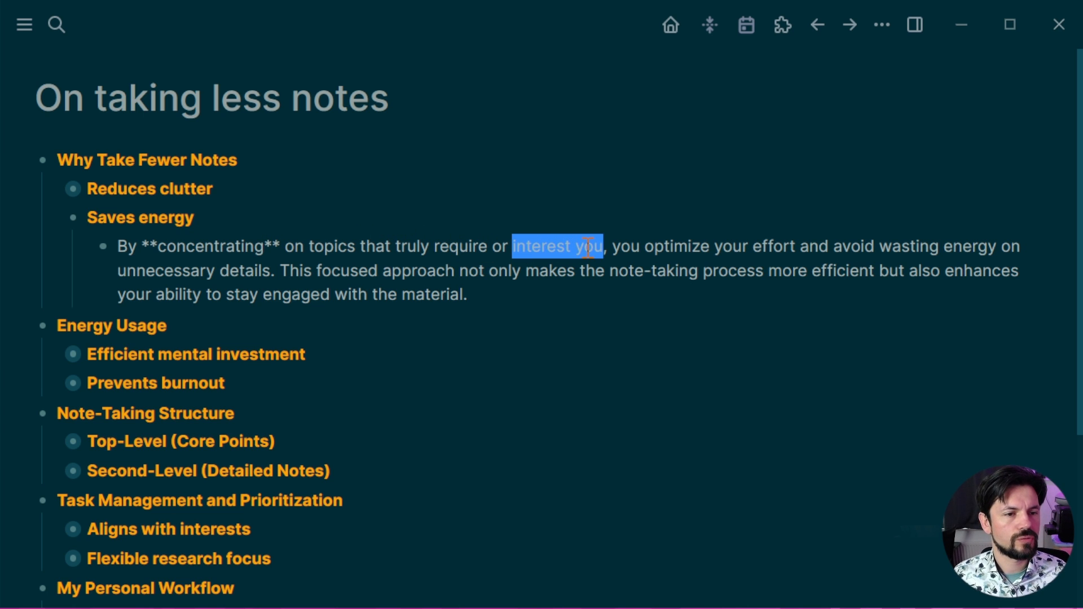
key("ctrl+b")
double_click(722, 247)
key("ctrl+b")
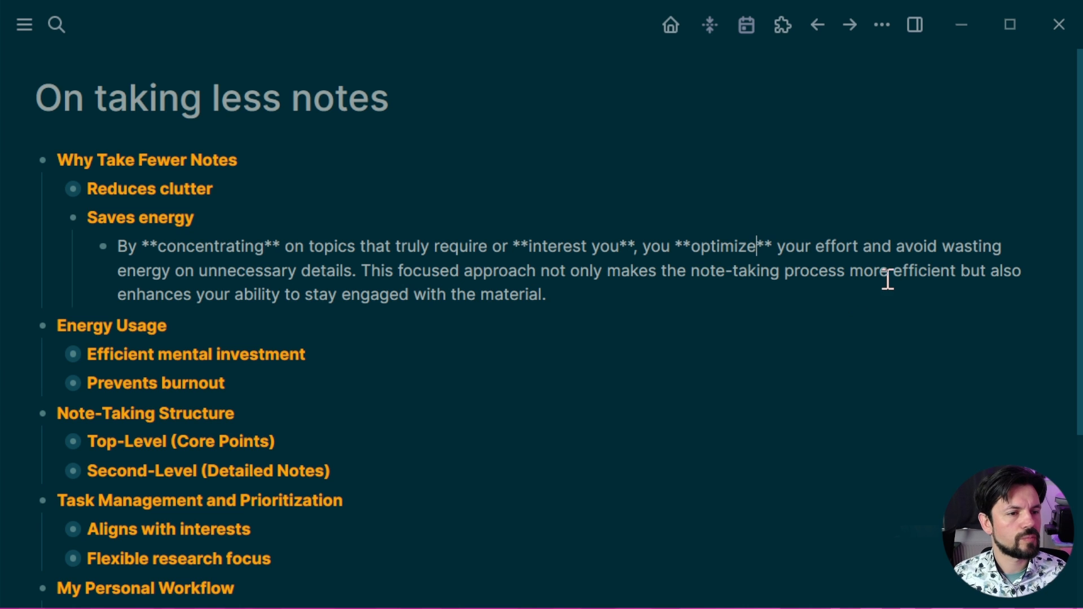
double_click(145, 269)
key("ctrl+b")
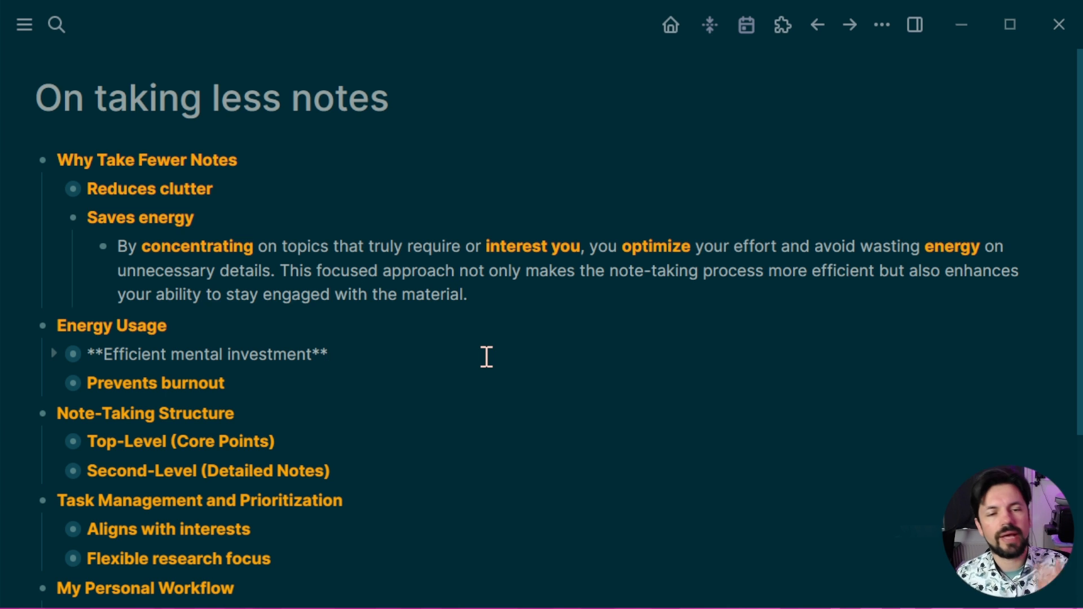
left_click(483, 387)
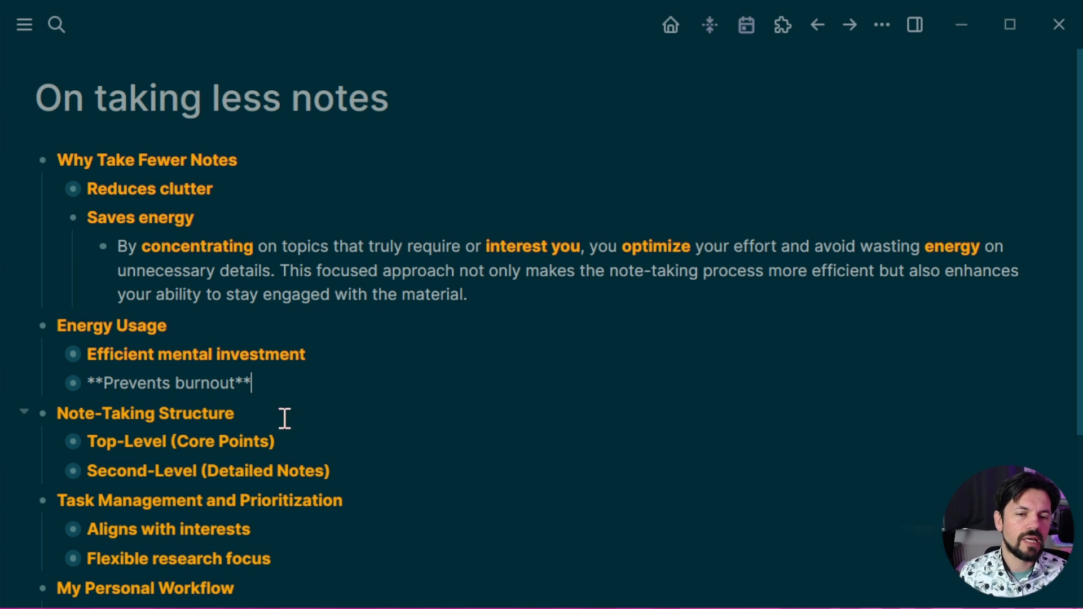
left_click(54, 217)
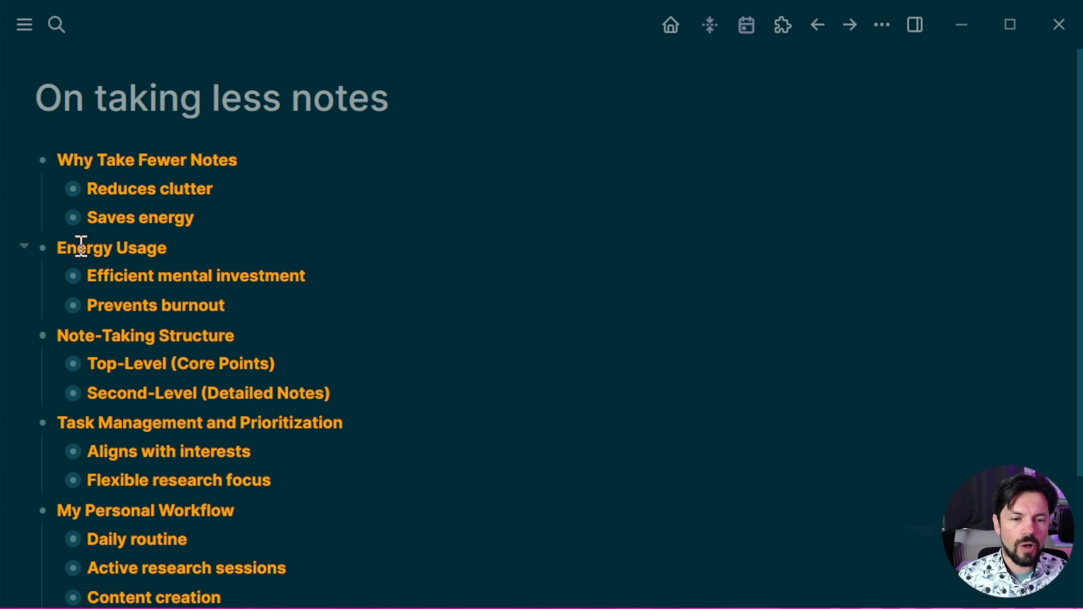
scroll(417, 379, "down", 3)
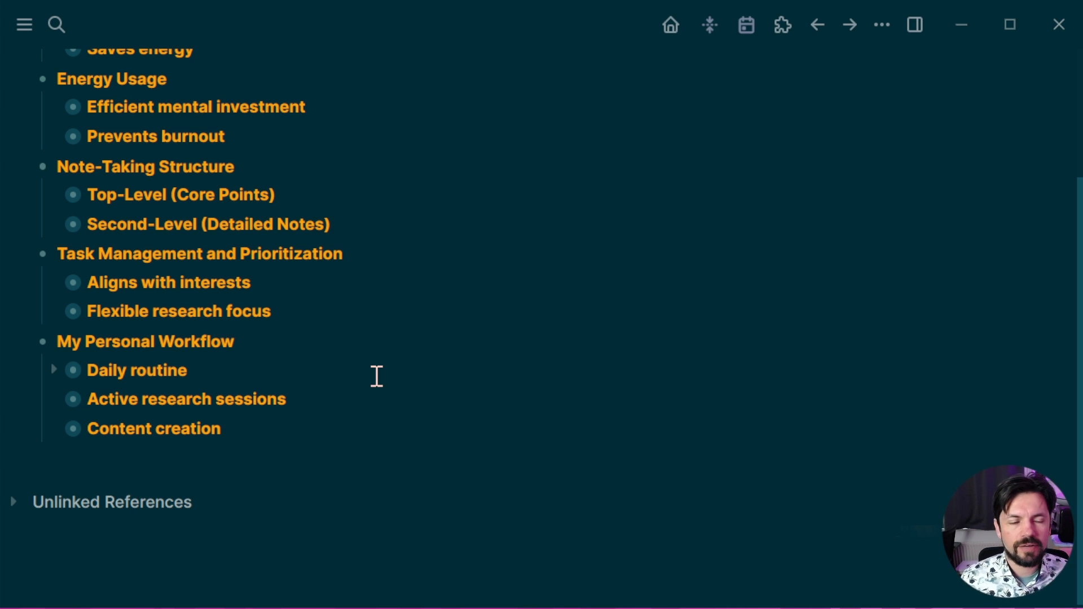
scroll(377, 376, "up", 3)
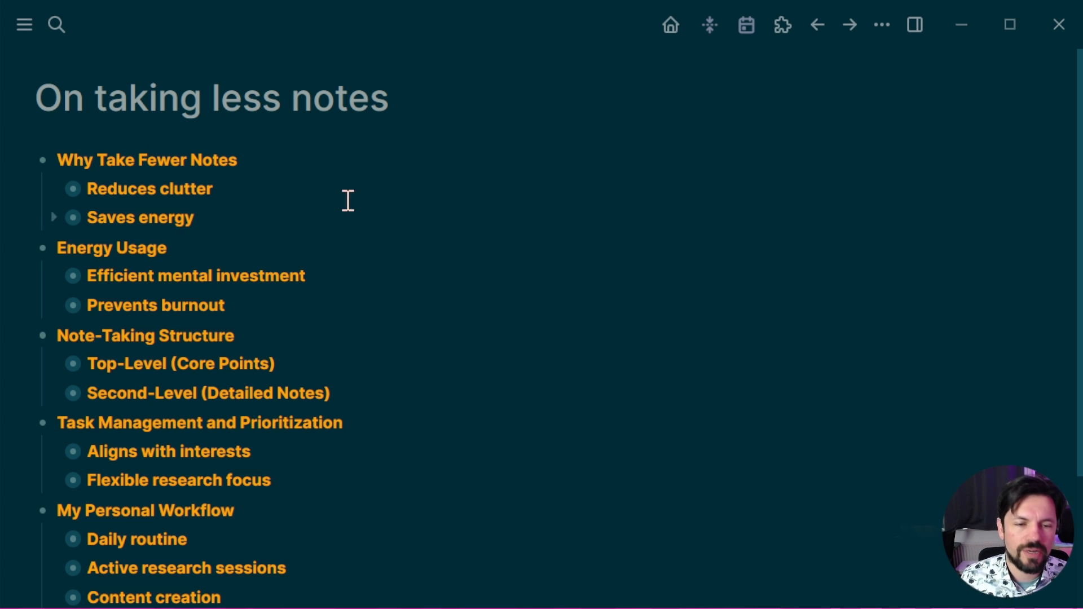
scroll(346, 201, "down", 3)
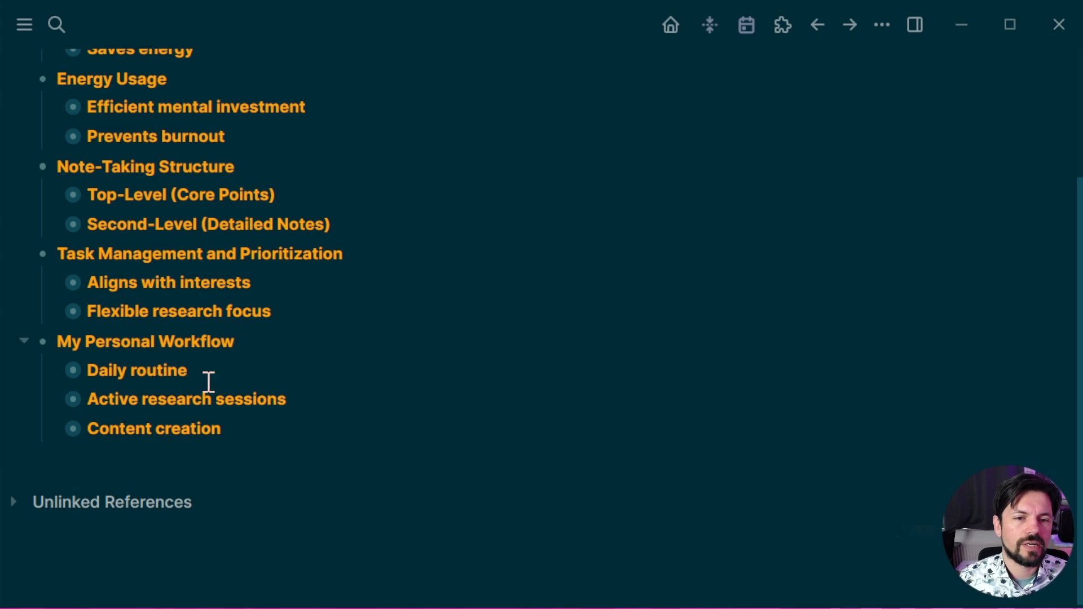
left_click(43, 304)
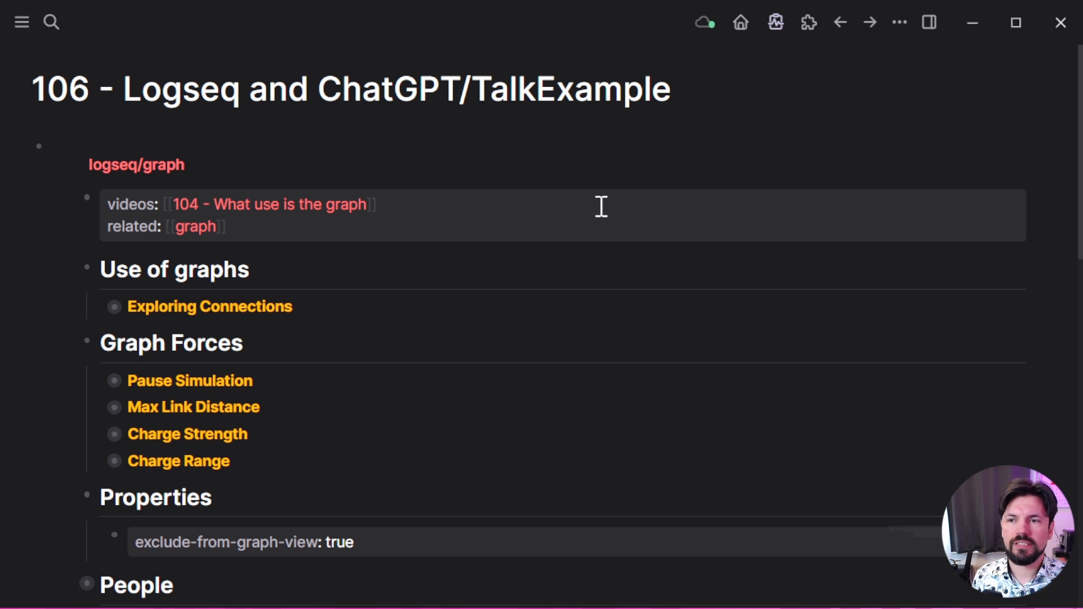
Look through the TalkExample page and show the source of its logseq/graph embed block before returning to the rendered view.
scroll(225, 350, "down", 5)
scroll(247, 395, "up", 5)
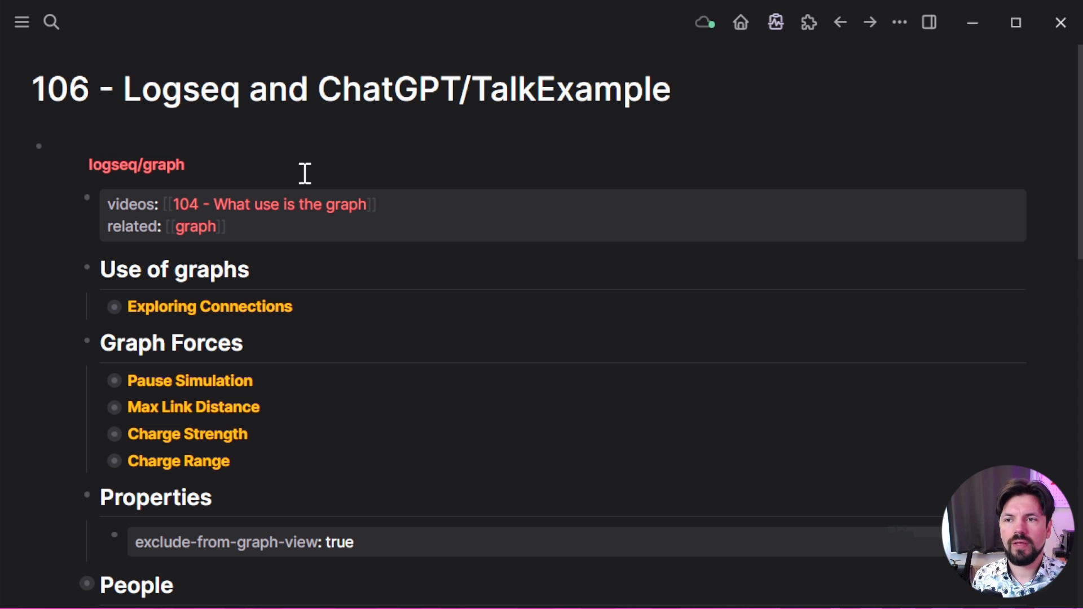
left_click(381, 279)
key("Up")
key("Up")
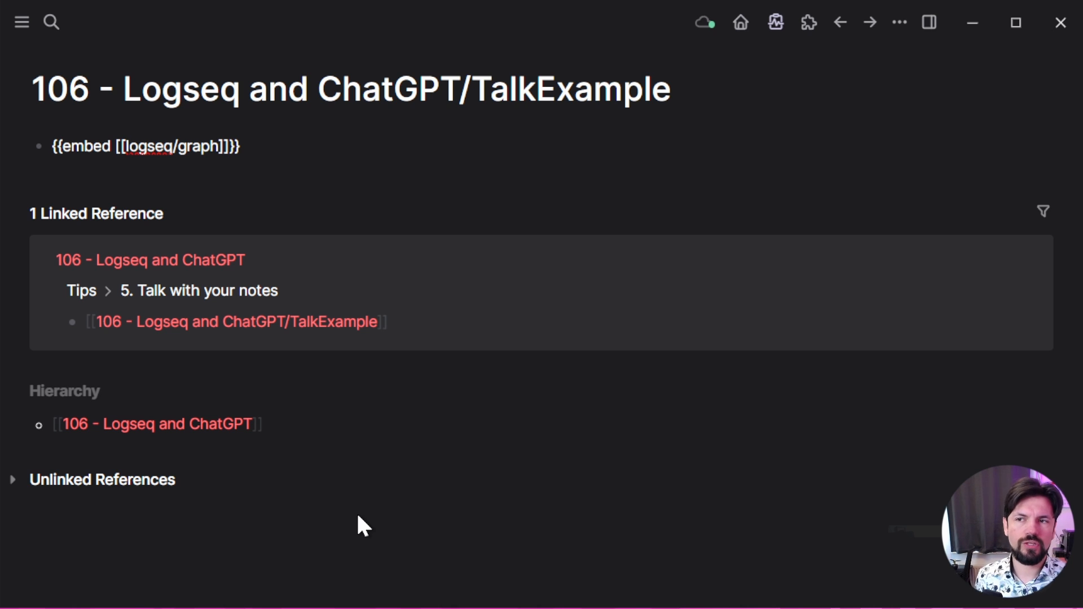
left_click(171, 178)
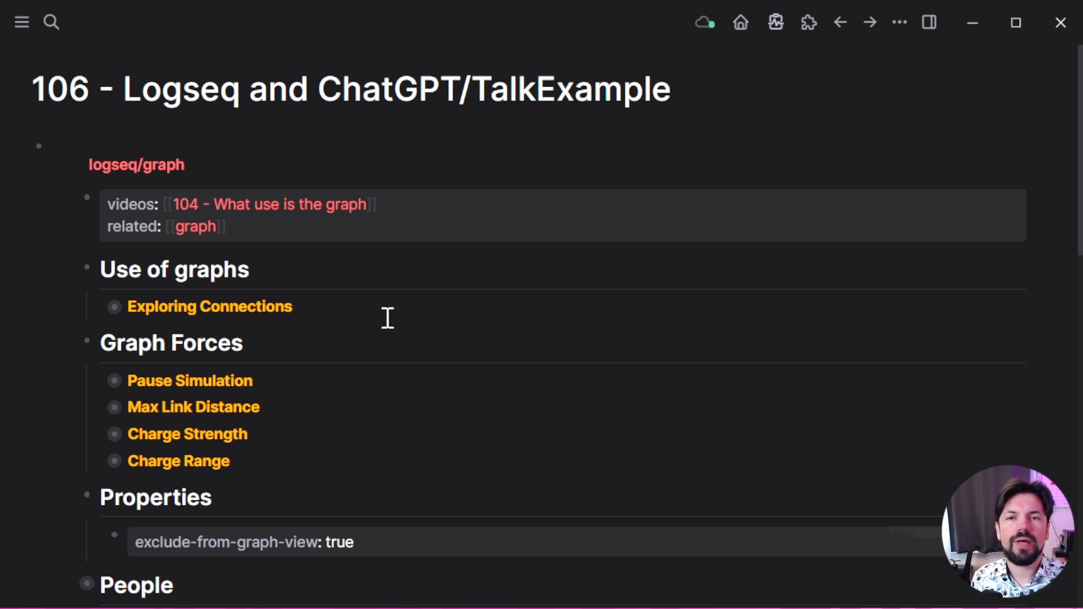
Export the TalkExample page as text with dashes indentation, copy the whole exported text and close the export dialog.
left_click(903, 25)
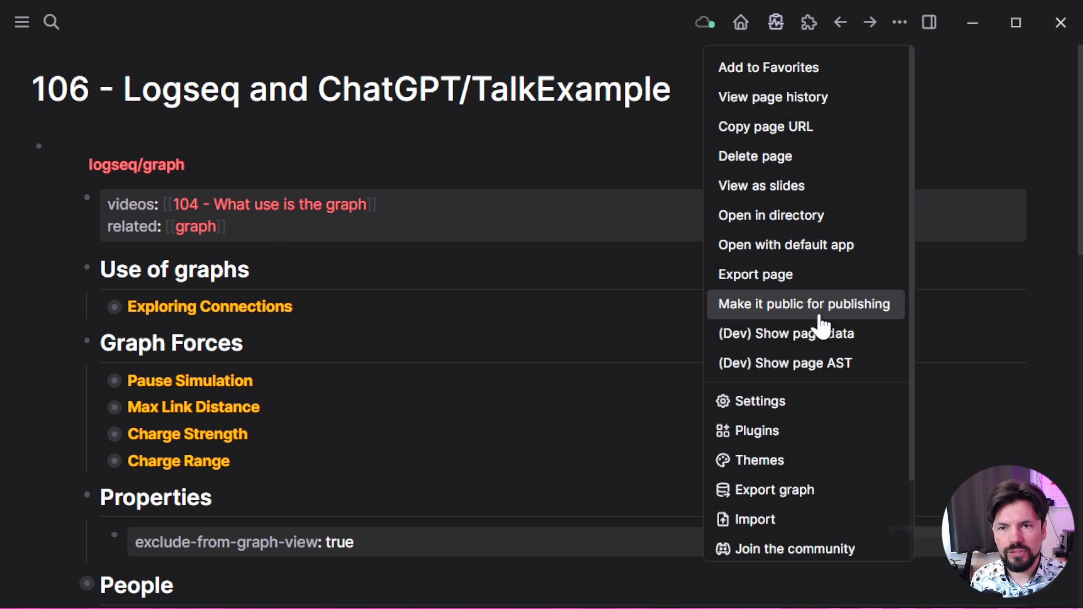
left_click(813, 277)
scroll(595, 225, "down", 3)
scroll(596, 226, "down", 15)
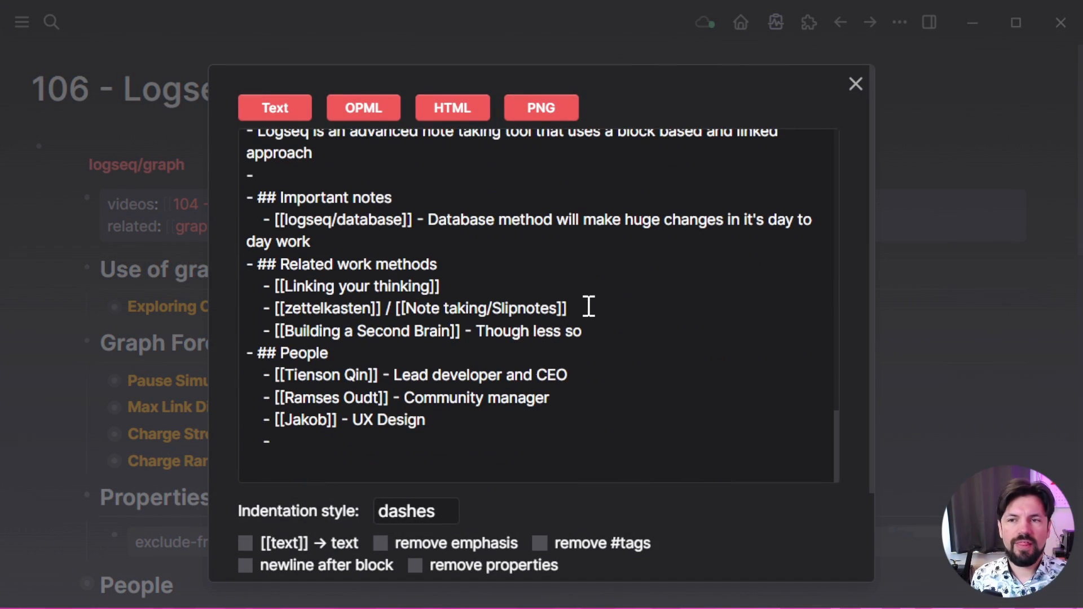
scroll(394, 236, "up", 3)
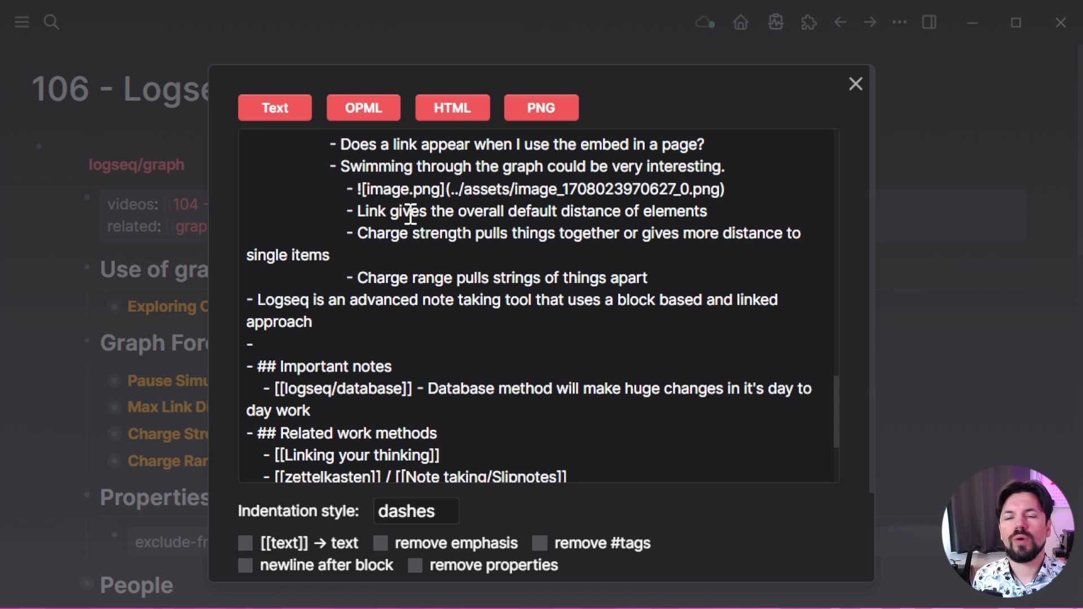
left_click(650, 290)
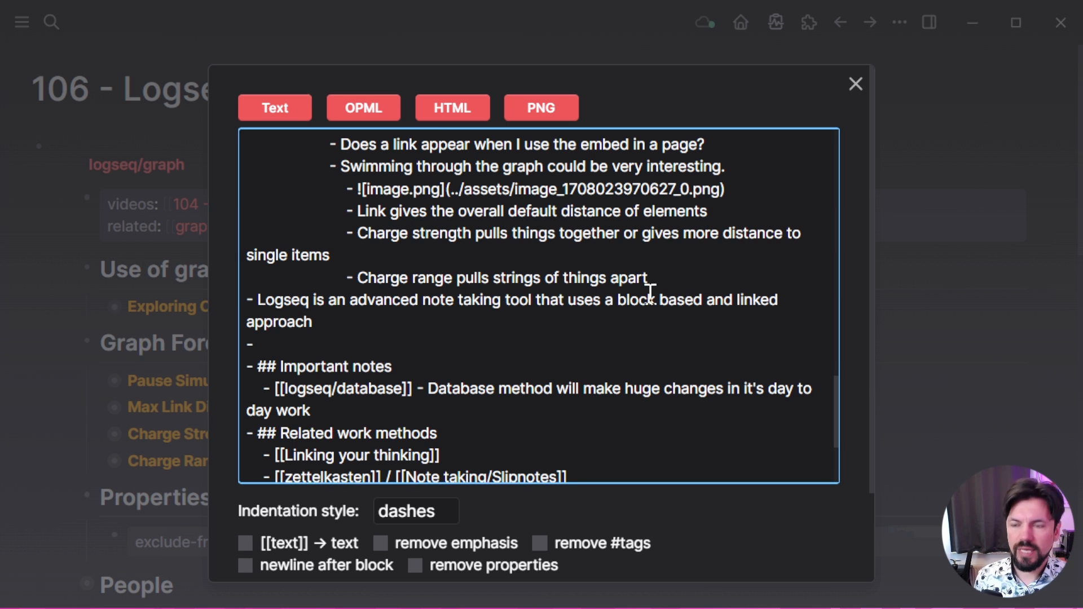
key("ctrl+a")
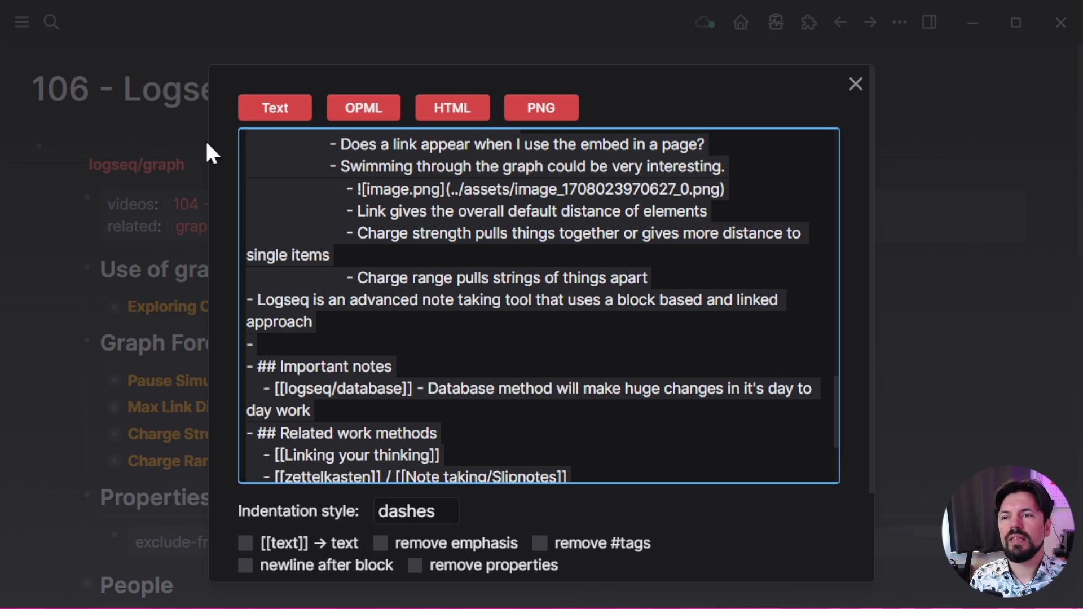
left_click(888, 101)
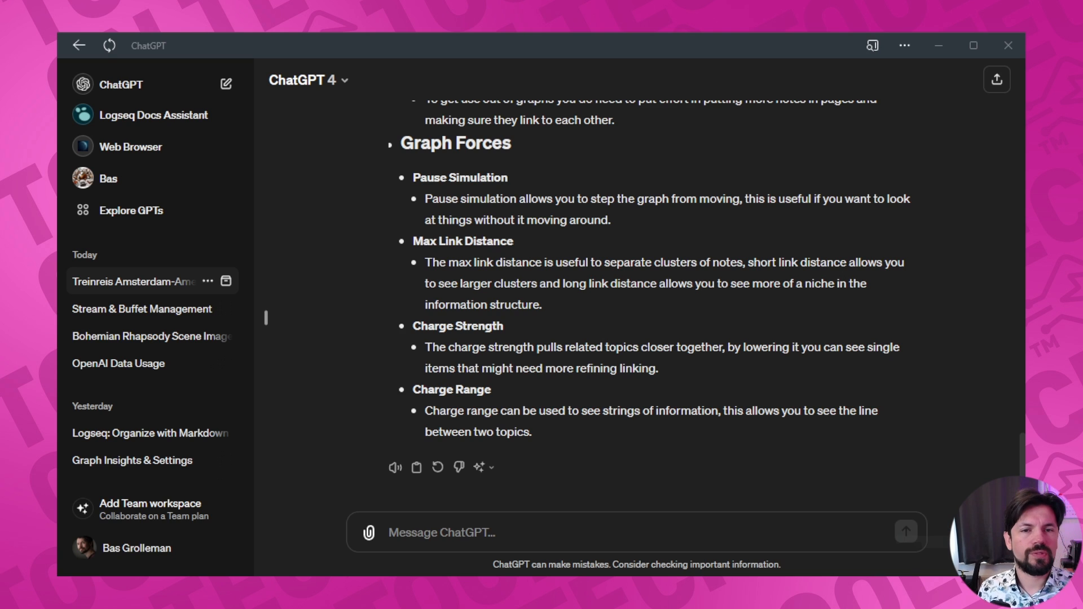
In ChatGPT, start a new chat and send "Please read this and respond okay" followed by the copied page export.
left_click(115, 84)
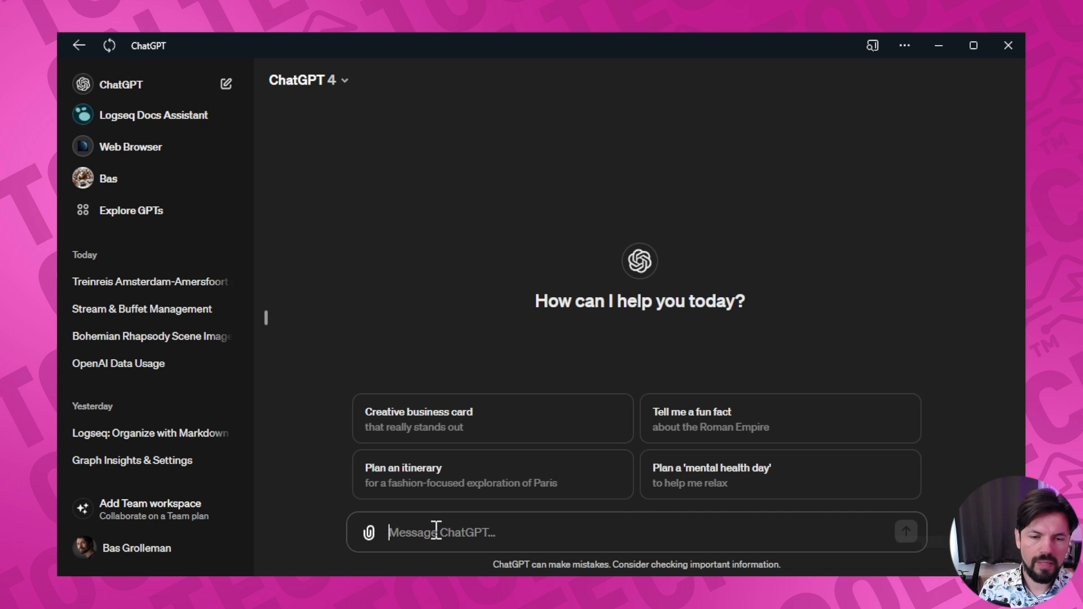
type("Please read this and respond okay")
key("shift+Return")
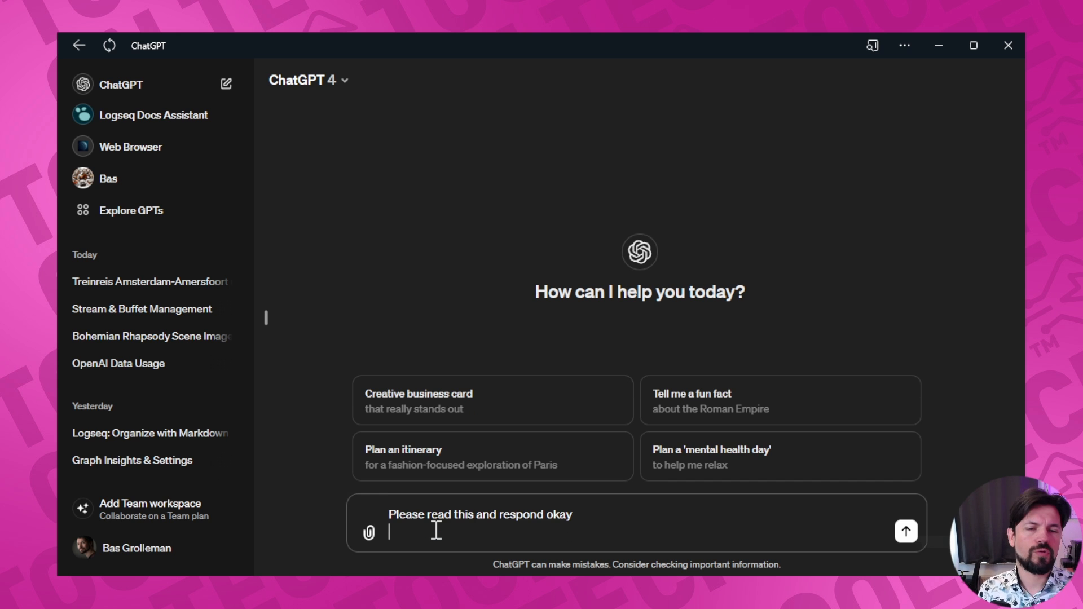
key("shift+Return")
key("ctrl+v")
key("Return")
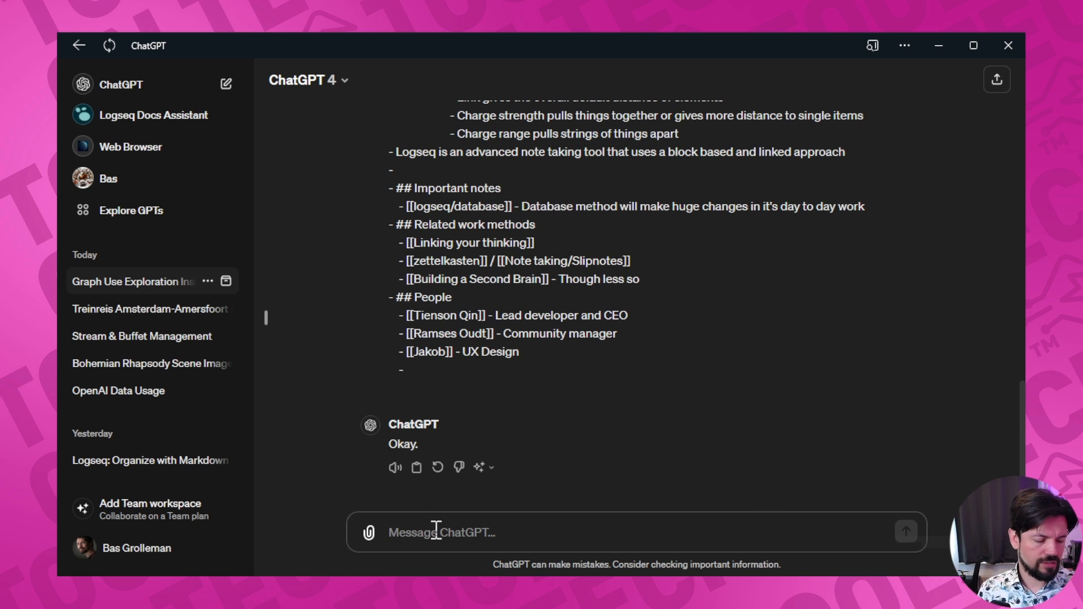
Ask ChatGPT about the supplied notes: "What does pause simulation do?".
type("What")
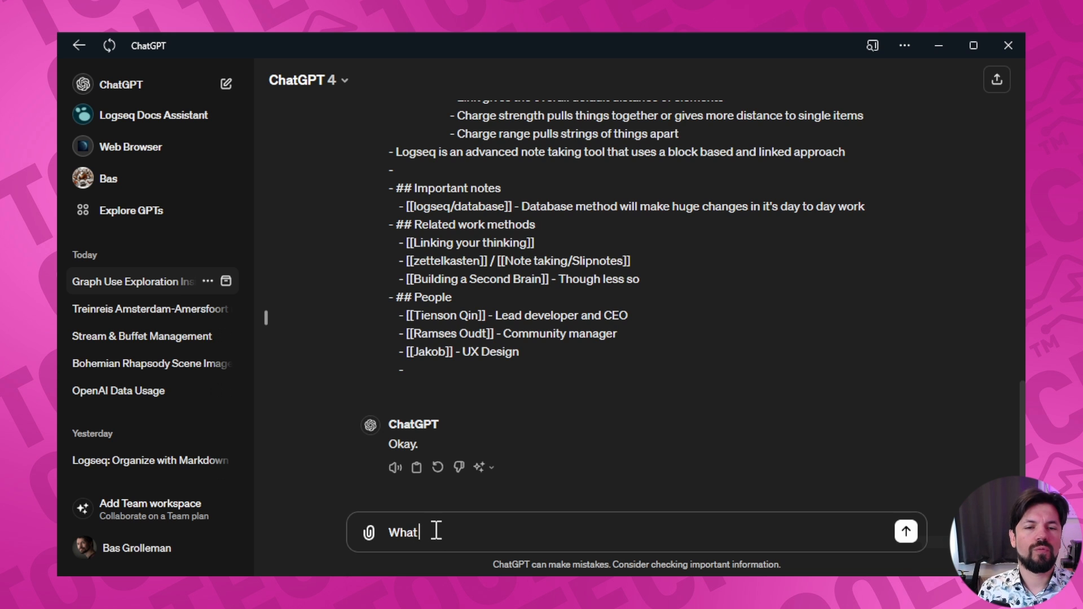
type(" does pause simulation")
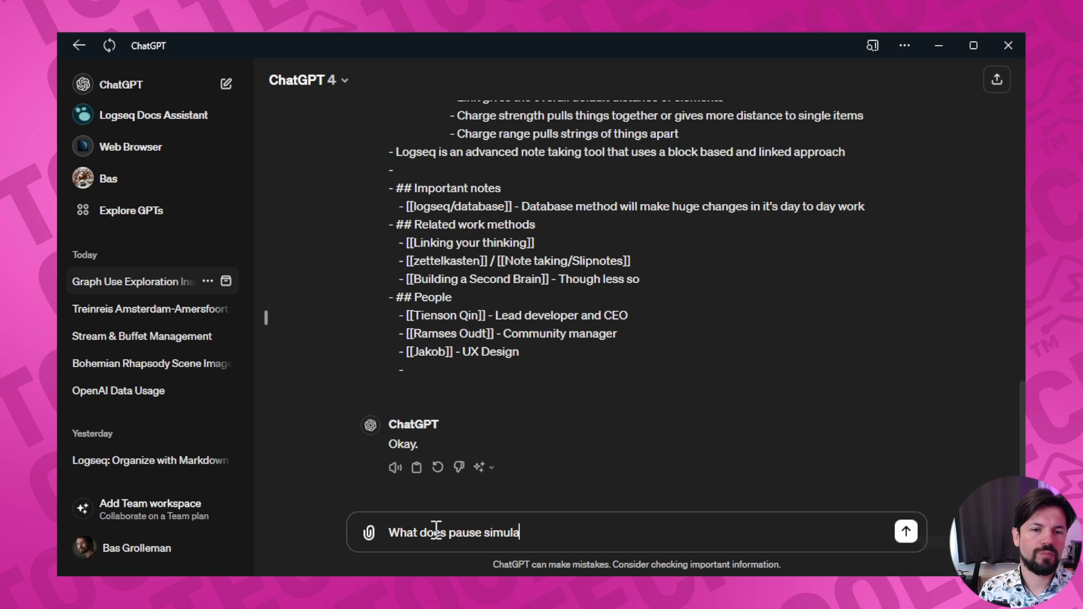
type(" do?")
key("Return")
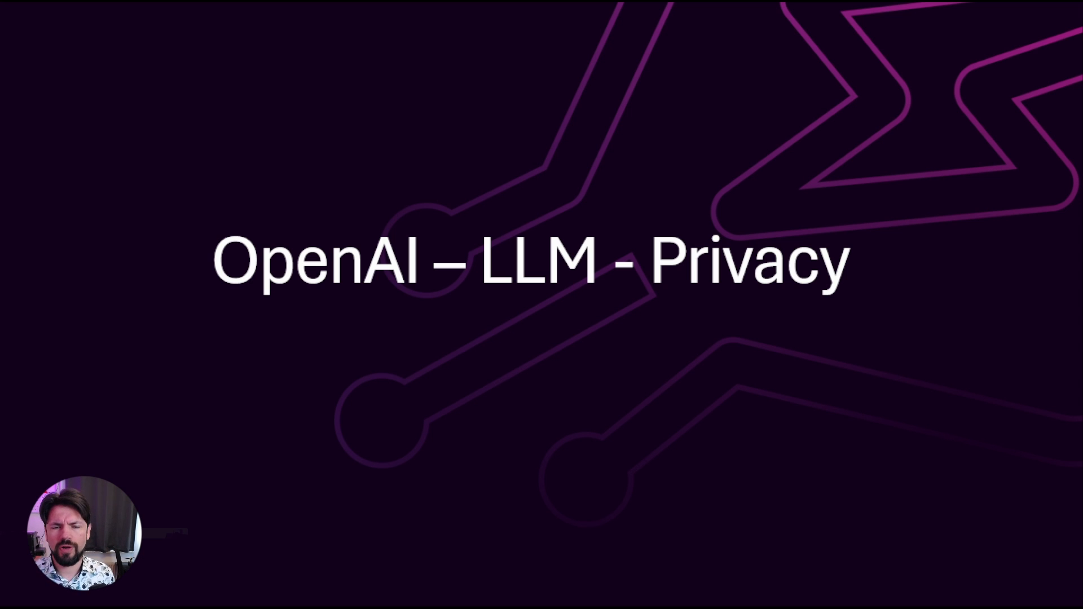
left_click(585, 303)
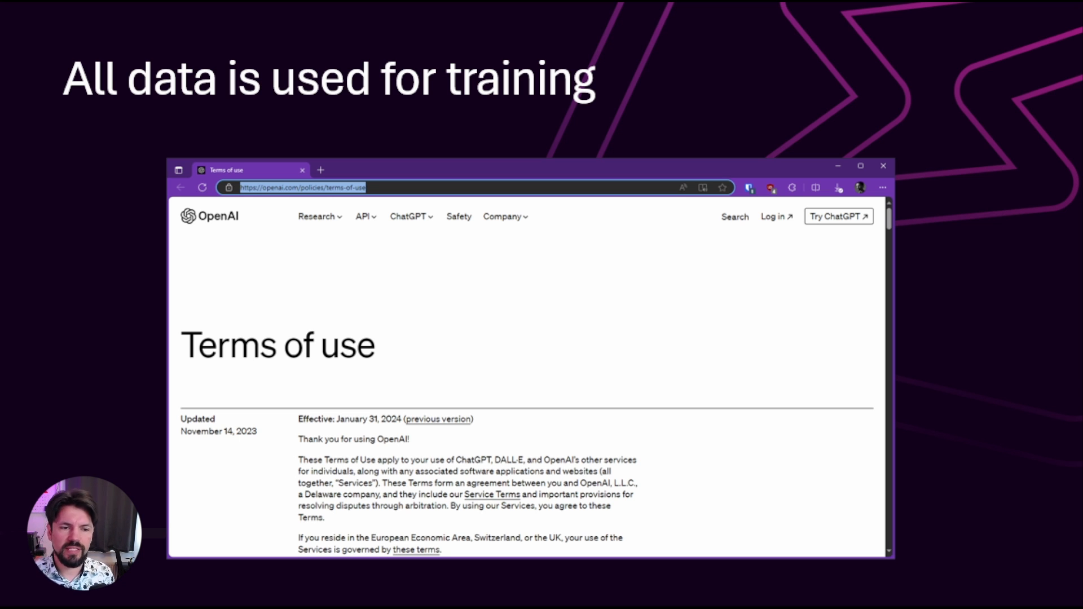
left_click(555, 369)
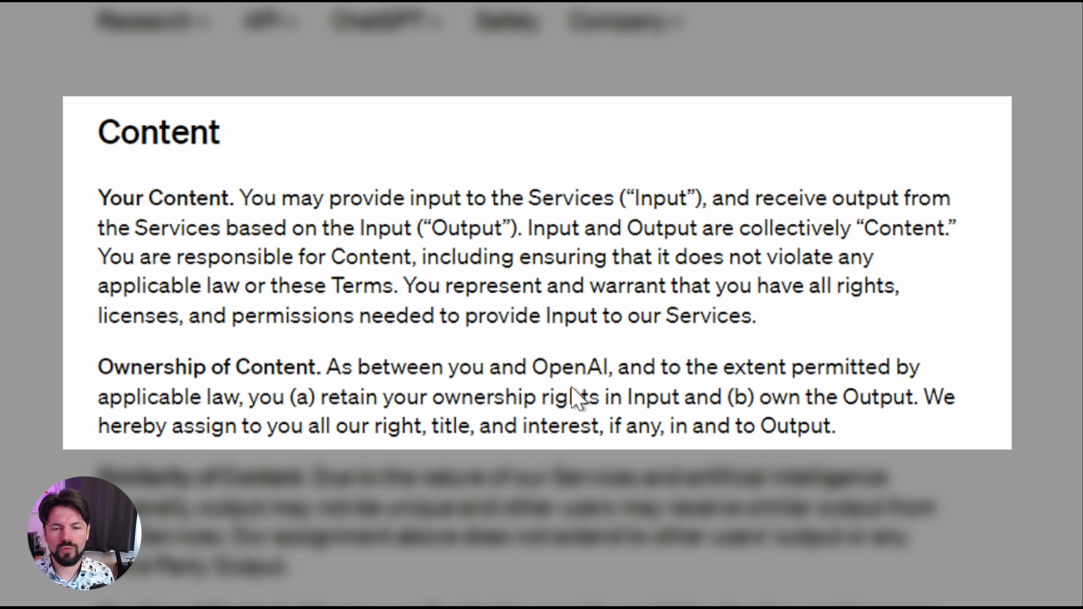
scroll(590, 412, "down", 3)
scroll(589, 388, "down", 4)
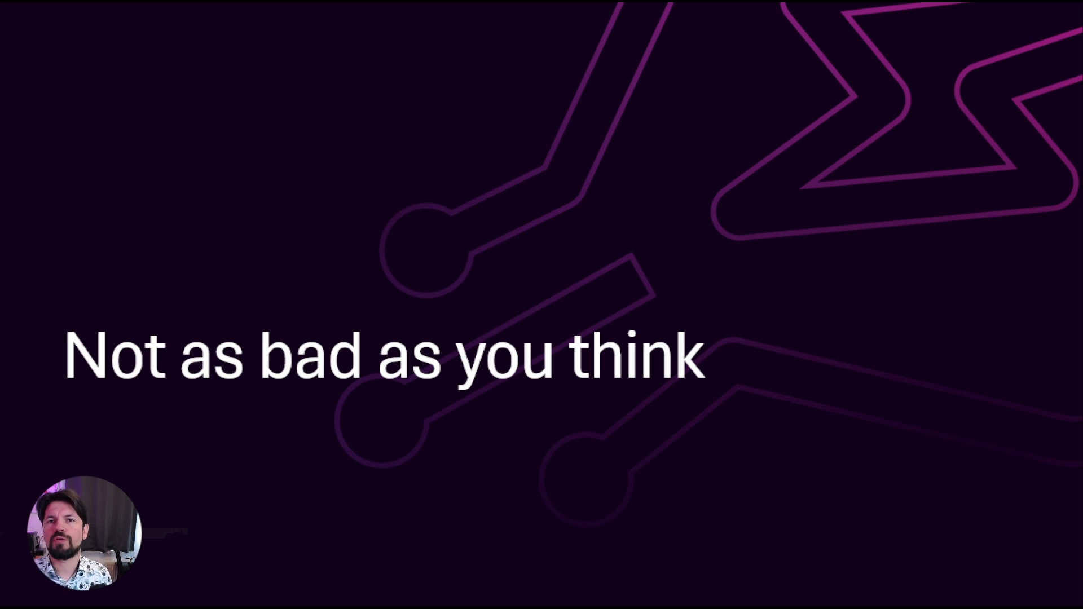
key("Right")
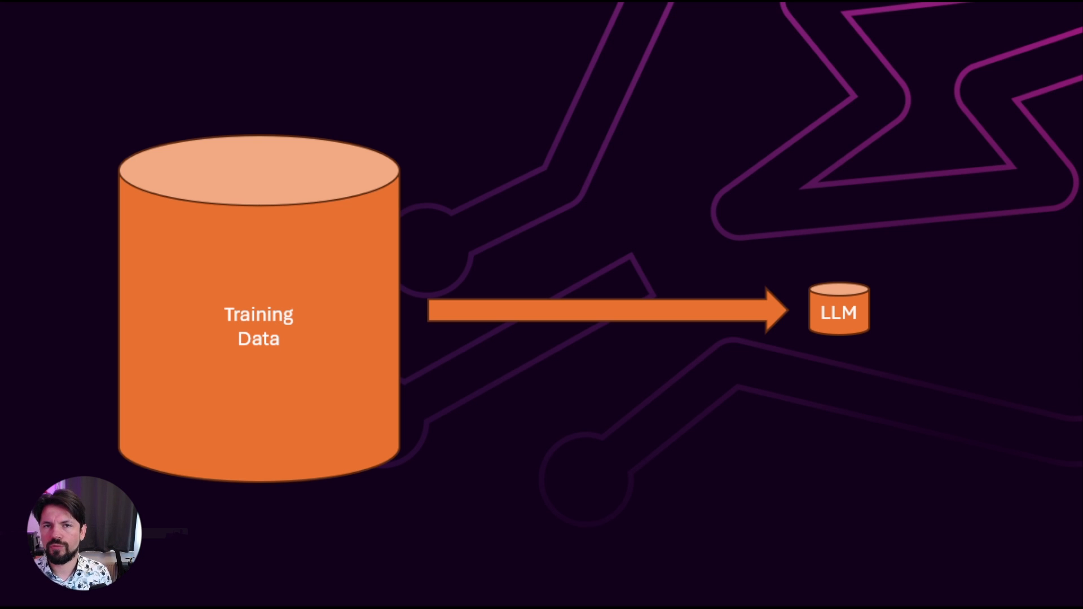
key("Right")
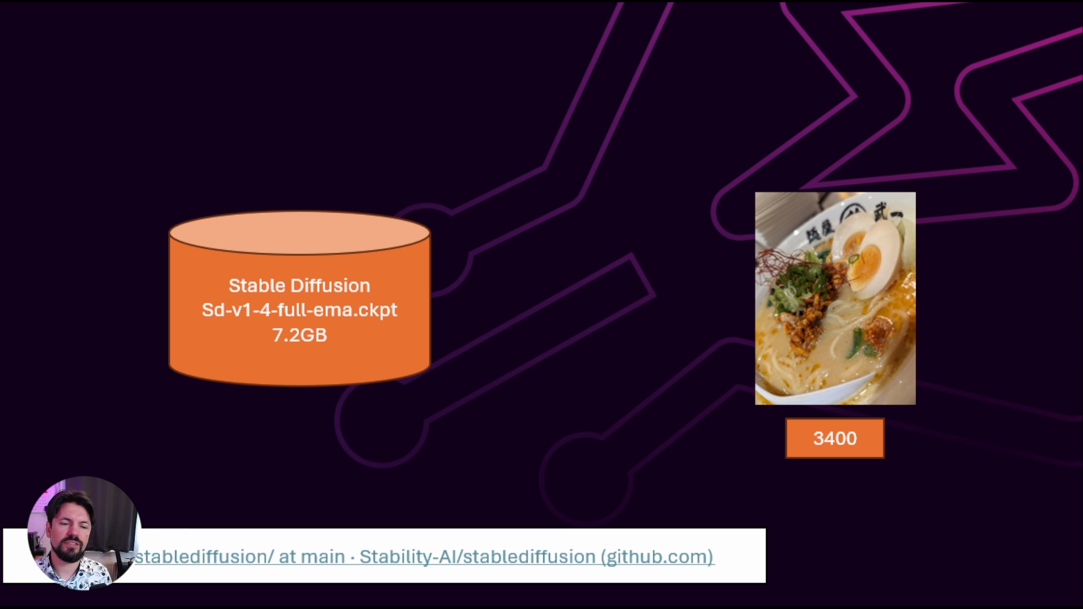
left_click(735, 303)
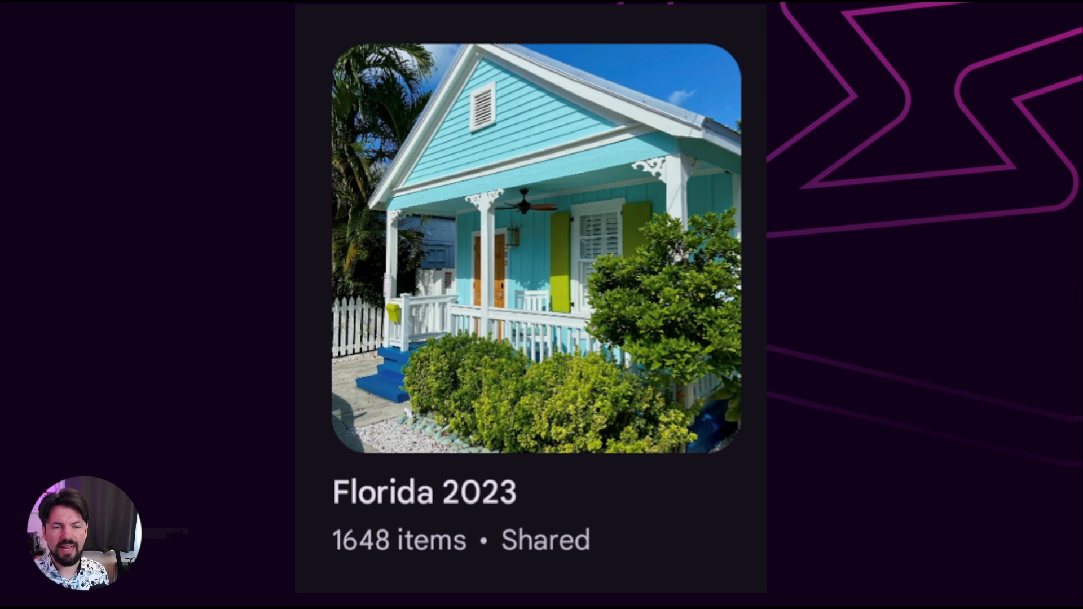
left_click(940, 315)
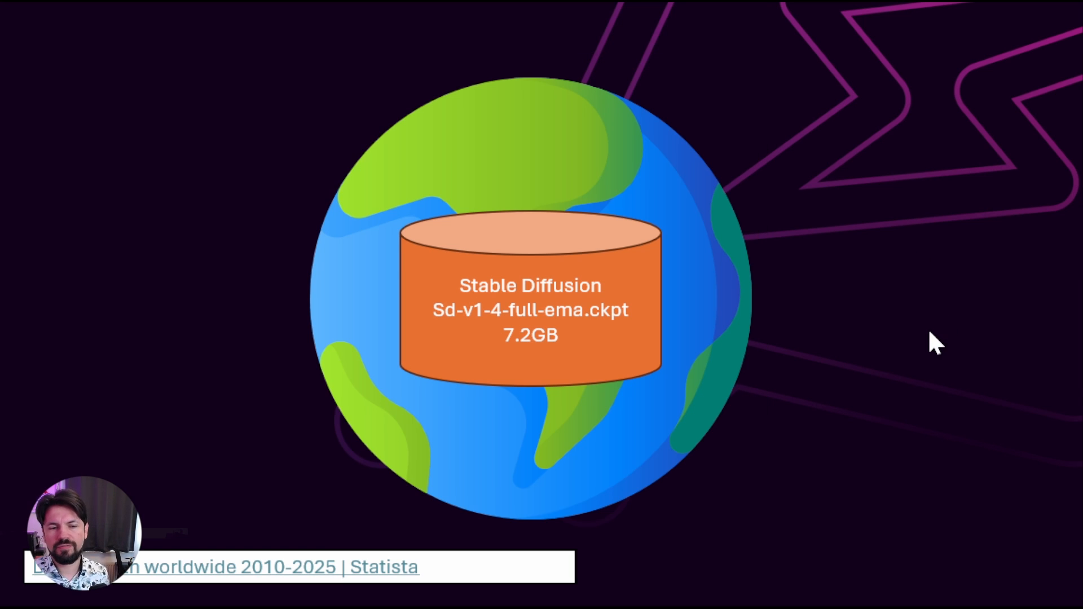